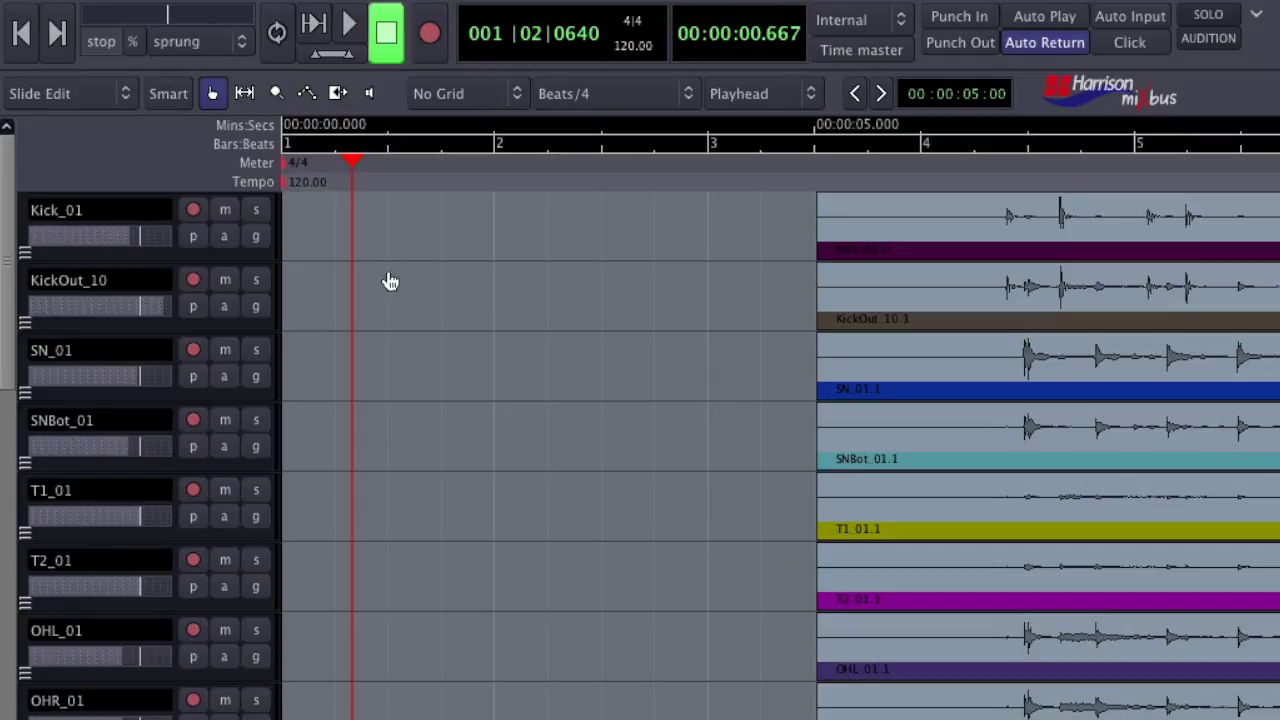
- With the Range tool, delete a short stretch of SN_01 snare audio near 13 seconds
left_click(244, 93)
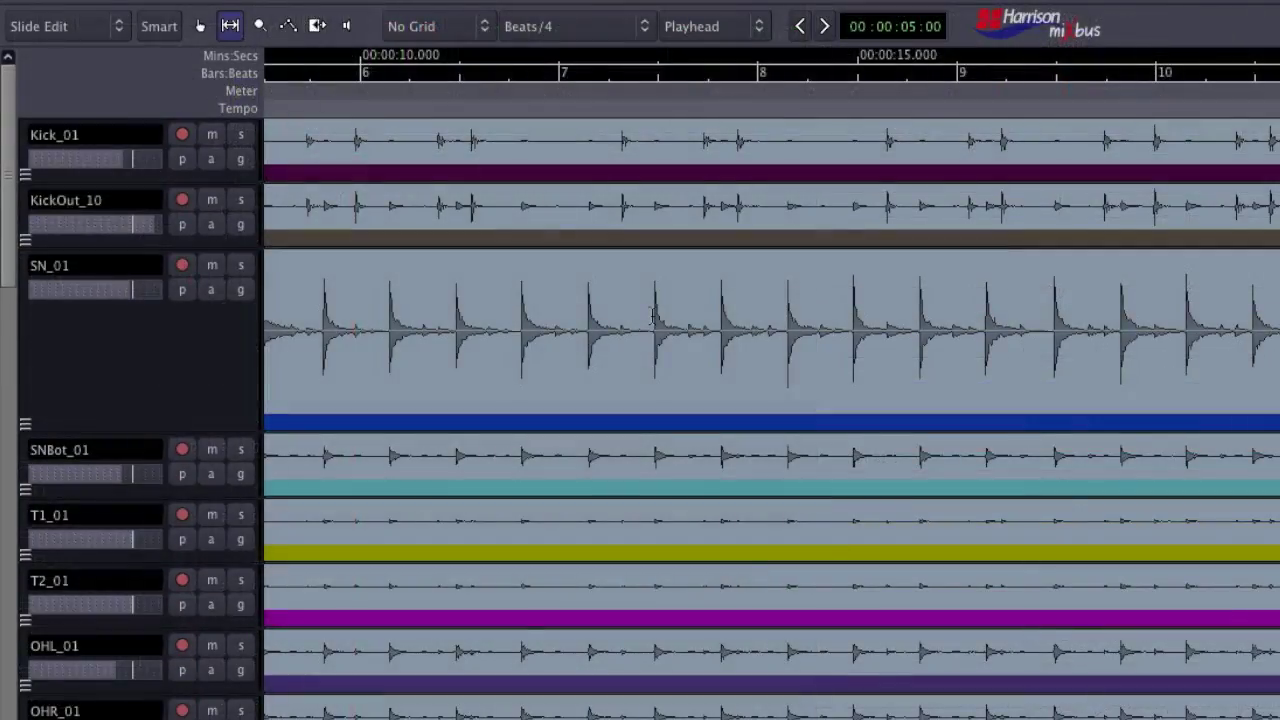
left_click_drag(652, 316, 716, 318)
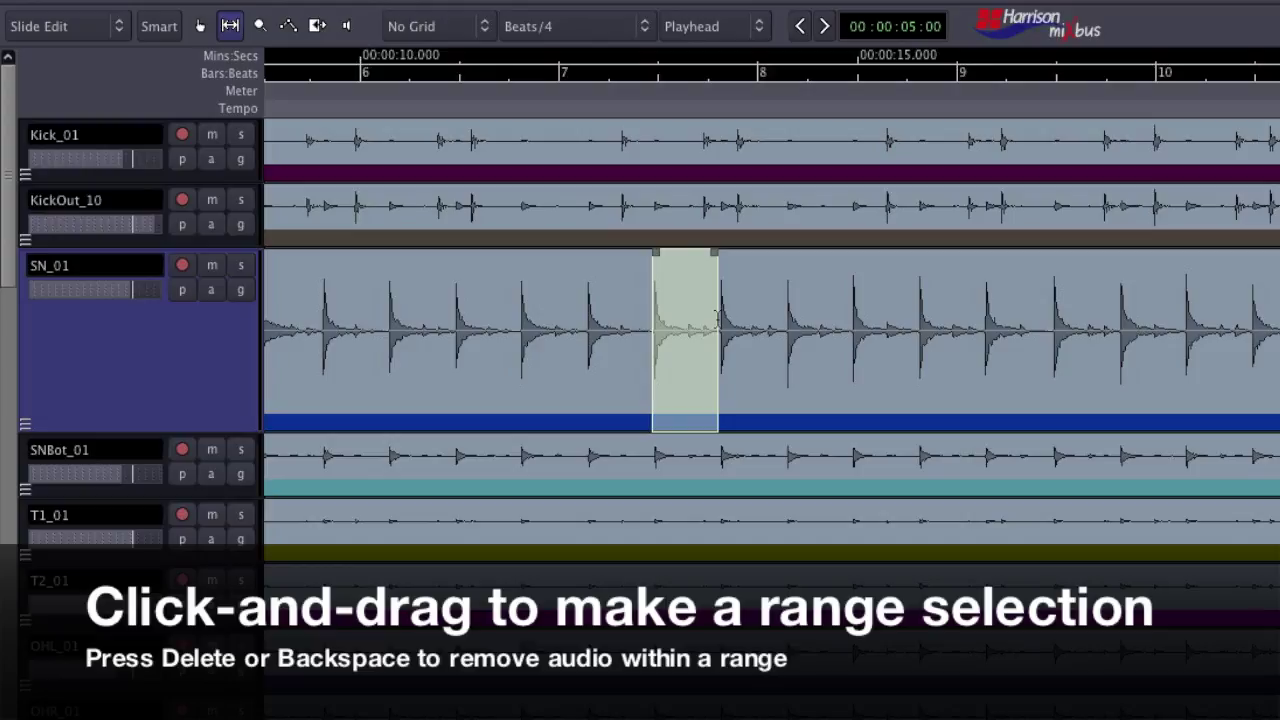
key("Delete")
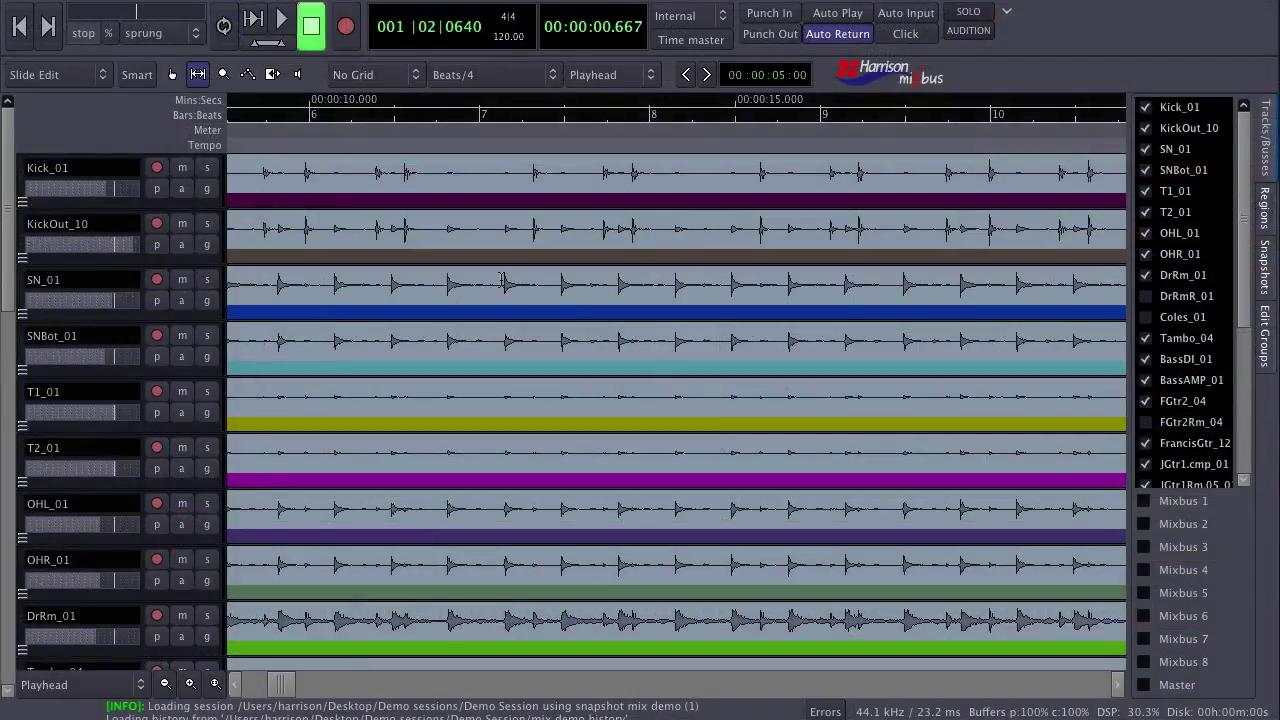
- Range-select SN_01 through T2_01, then move the range start later and the end slightly earlier
left_click_drag(502, 288, 791, 433)
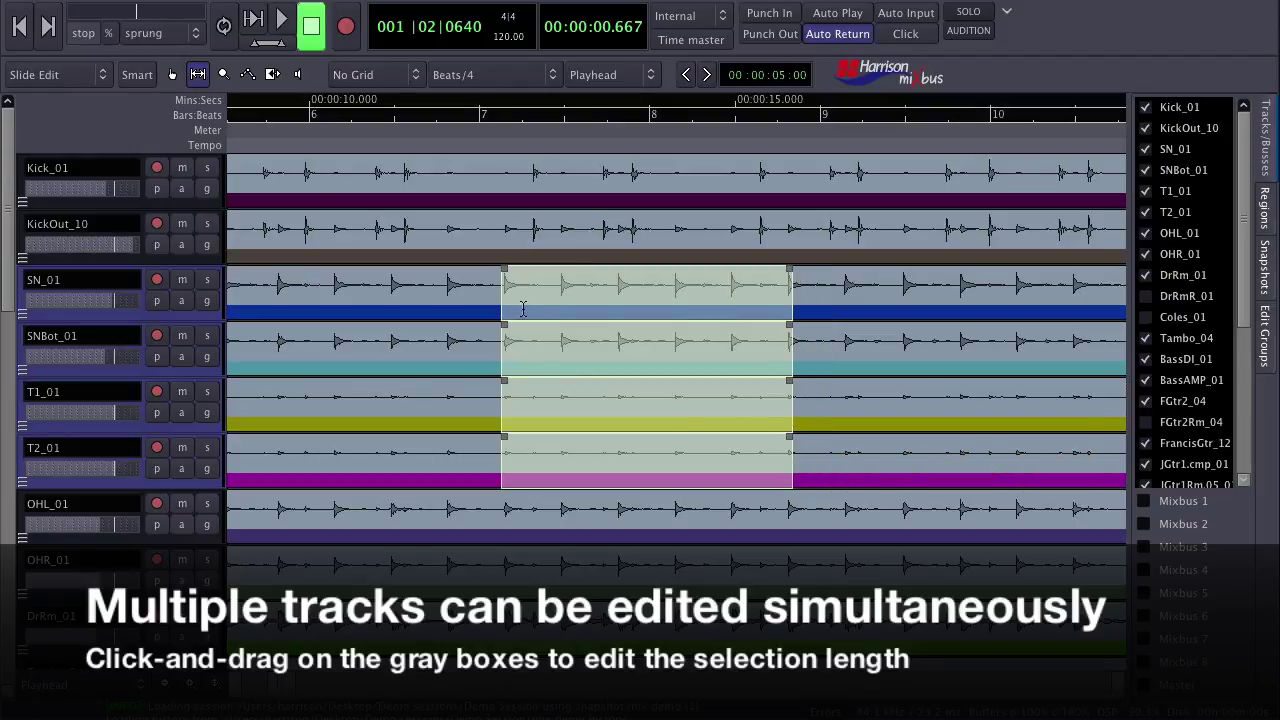
left_click_drag(504, 268, 562, 272)
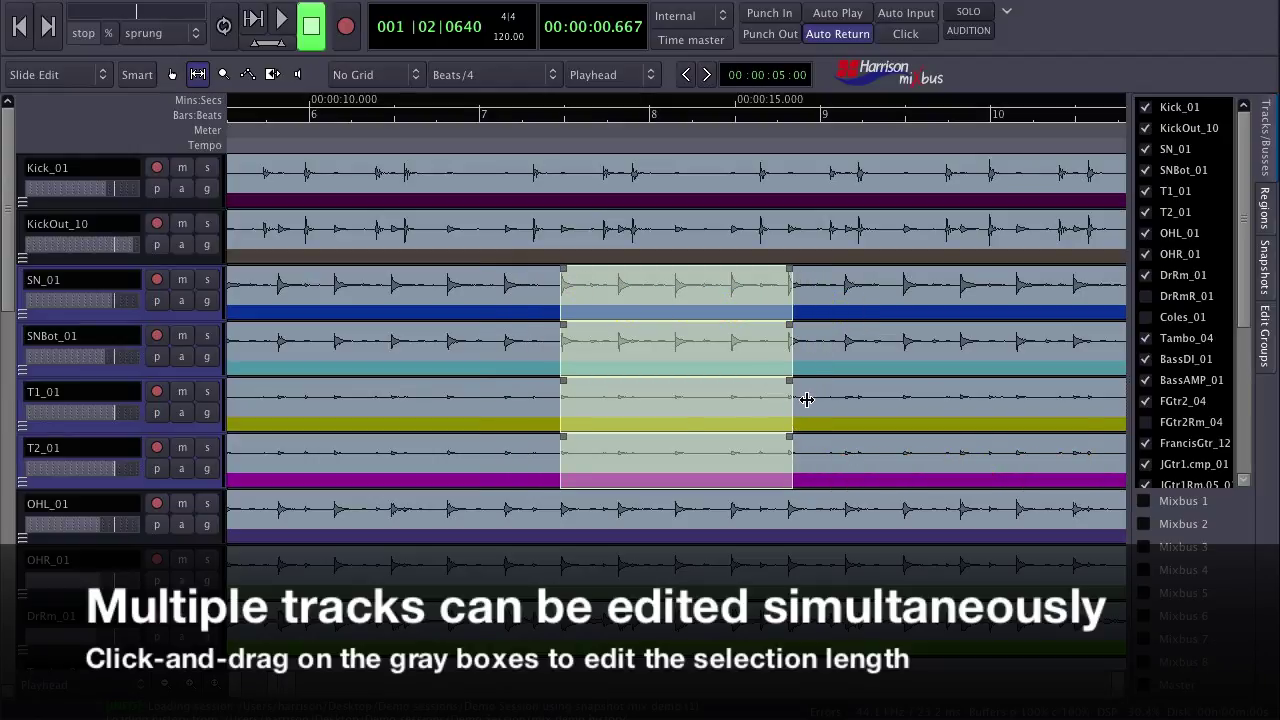
left_click_drag(791, 380, 782, 380)
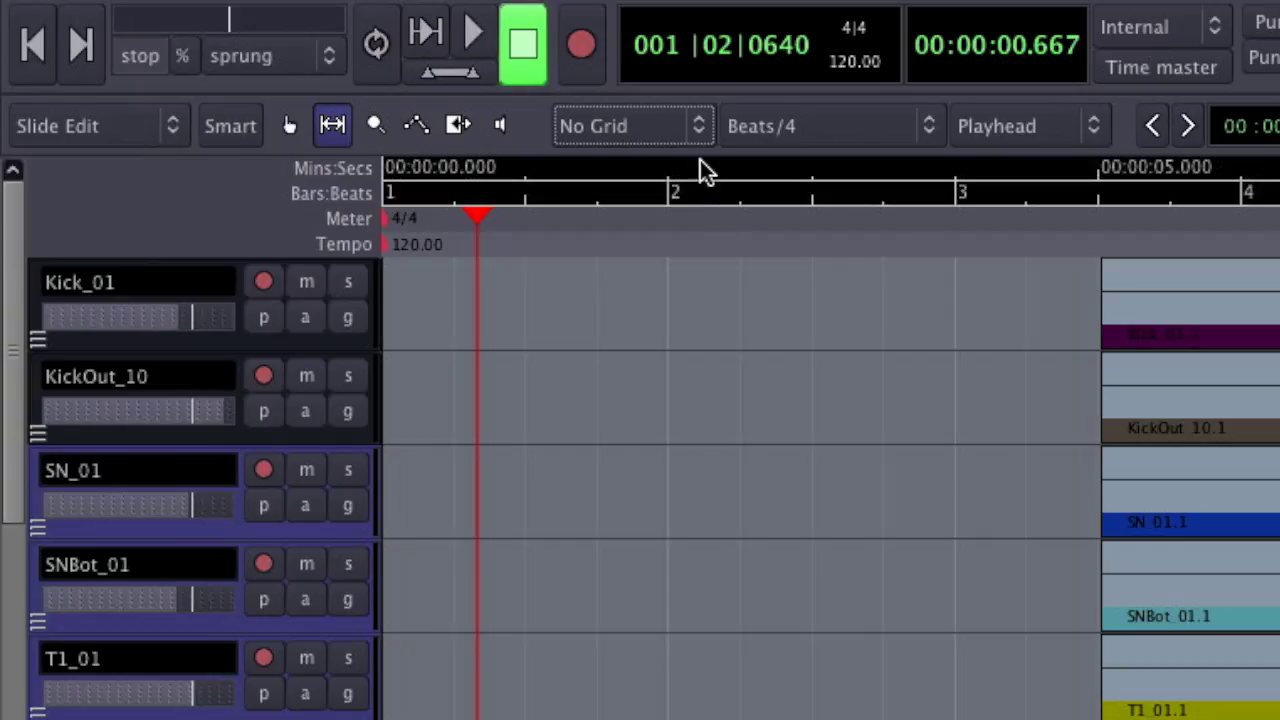
left_click(696, 140)
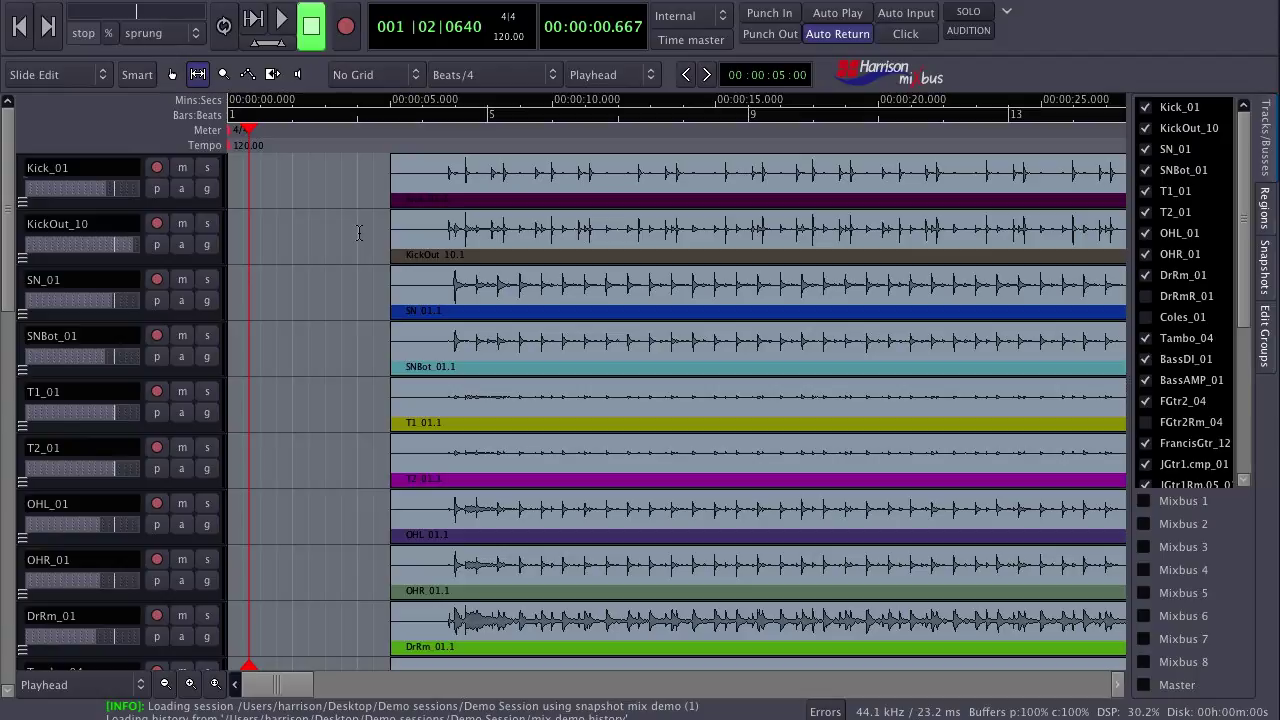
- Edit the existing tempo marker to change the tempo from 120 to 180 BPM
right_click(356, 150)
left_click(360, 160)
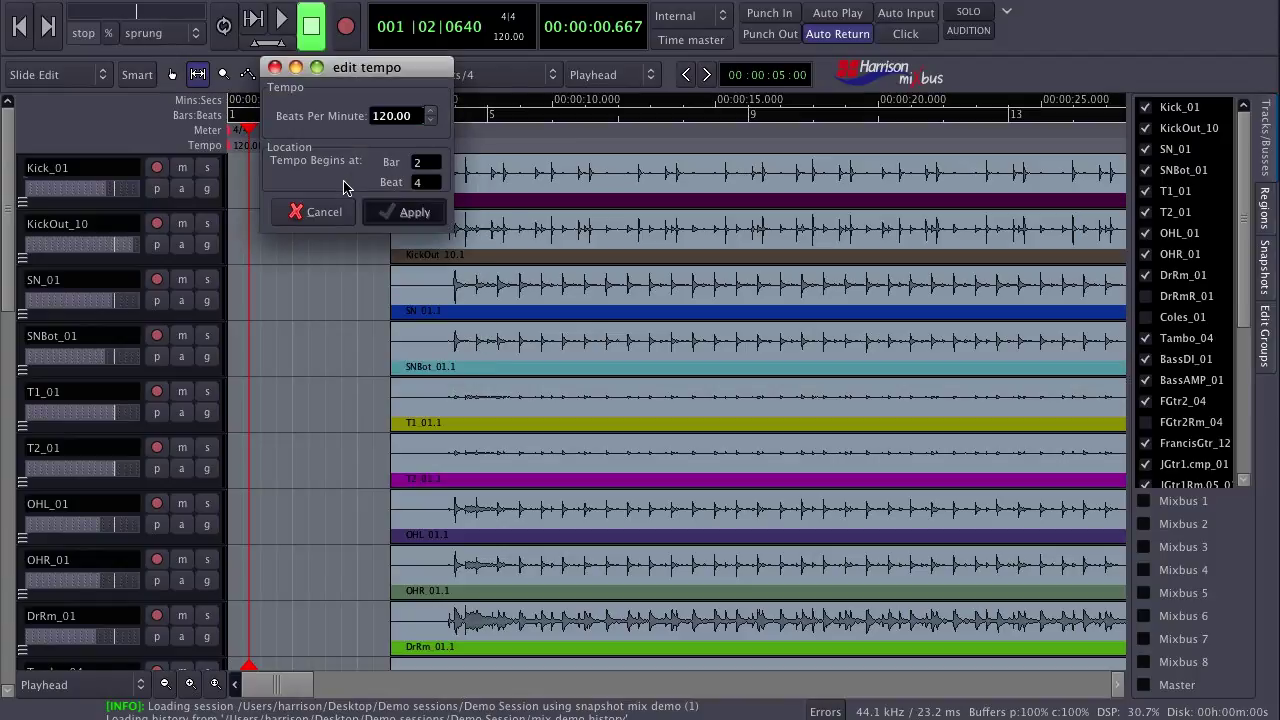
left_click(320, 211)
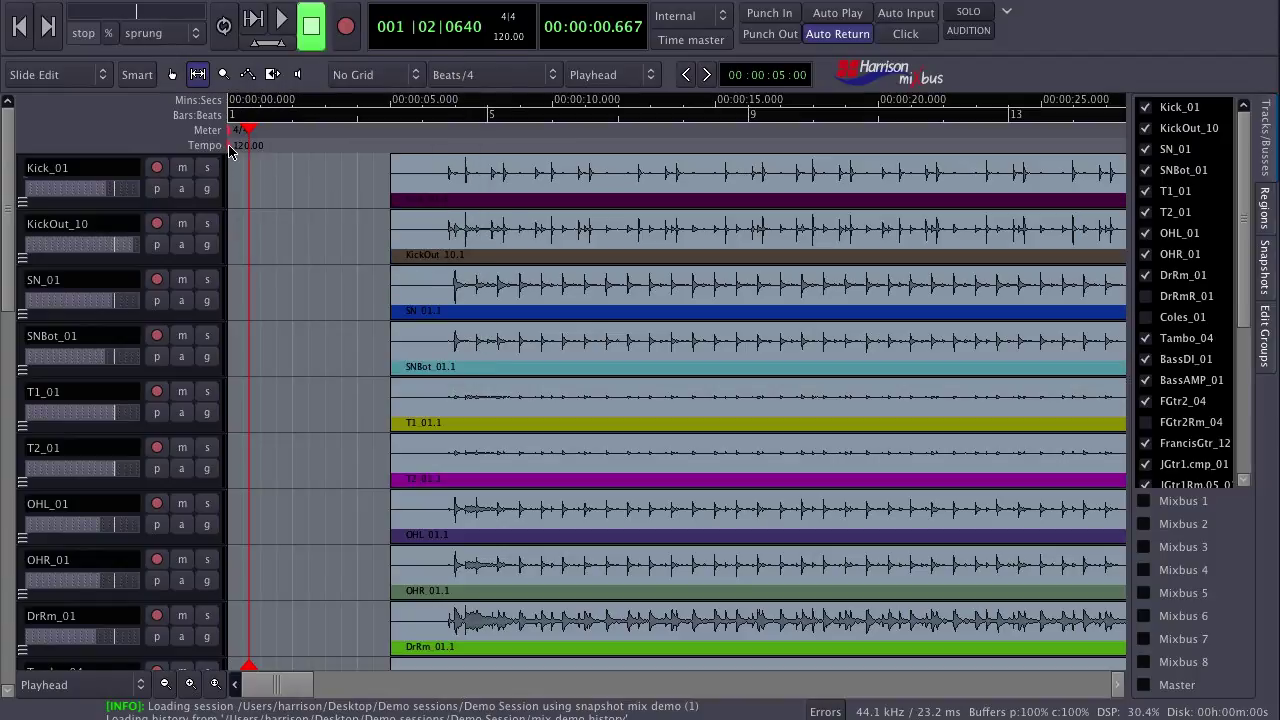
right_click(230, 148)
left_click(237, 155)
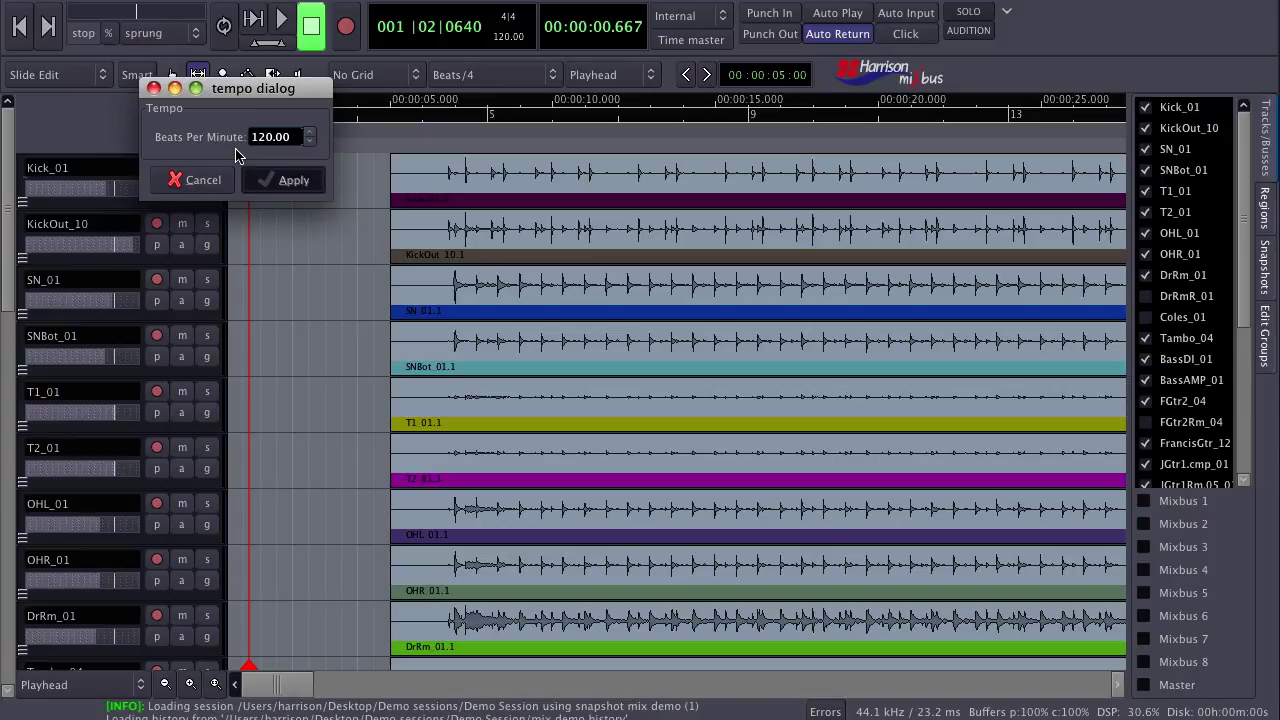
type("180")
key("Return")
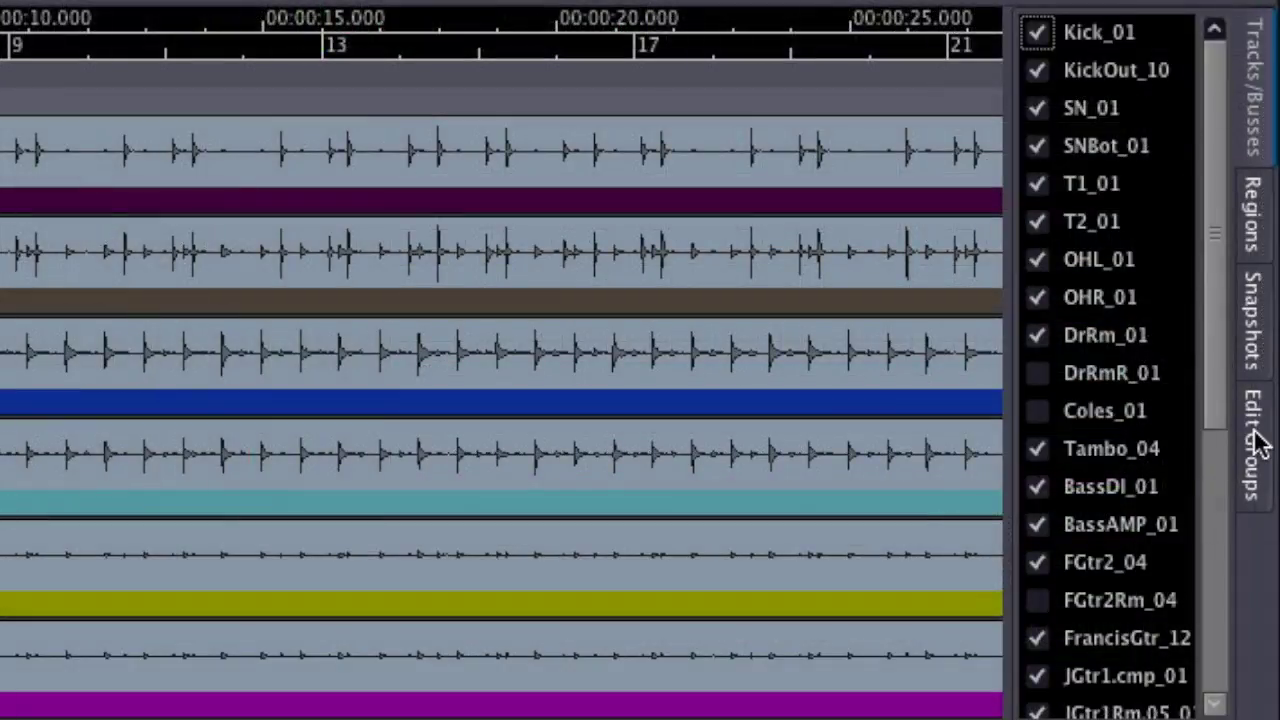
- Show the edit groups list, shift all drum regions later together, and set snap to Grid
left_click(1265, 332)
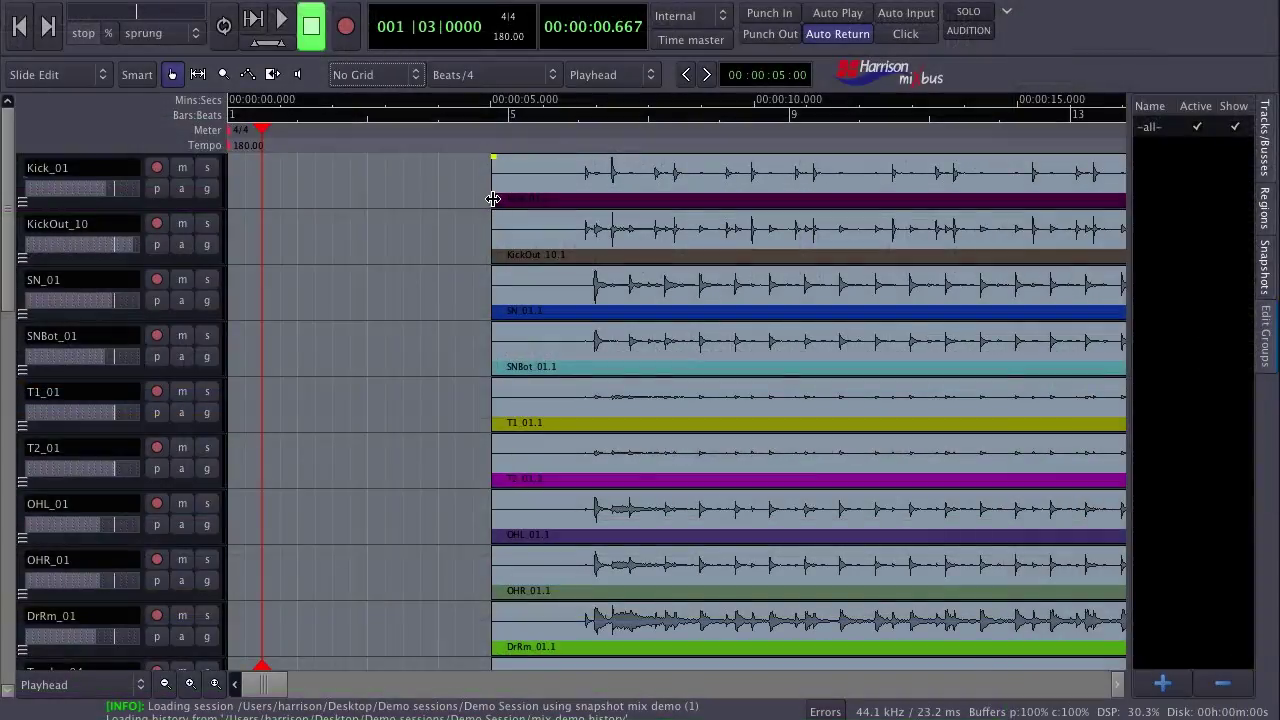
left_click_drag(491, 198, 613, 201)
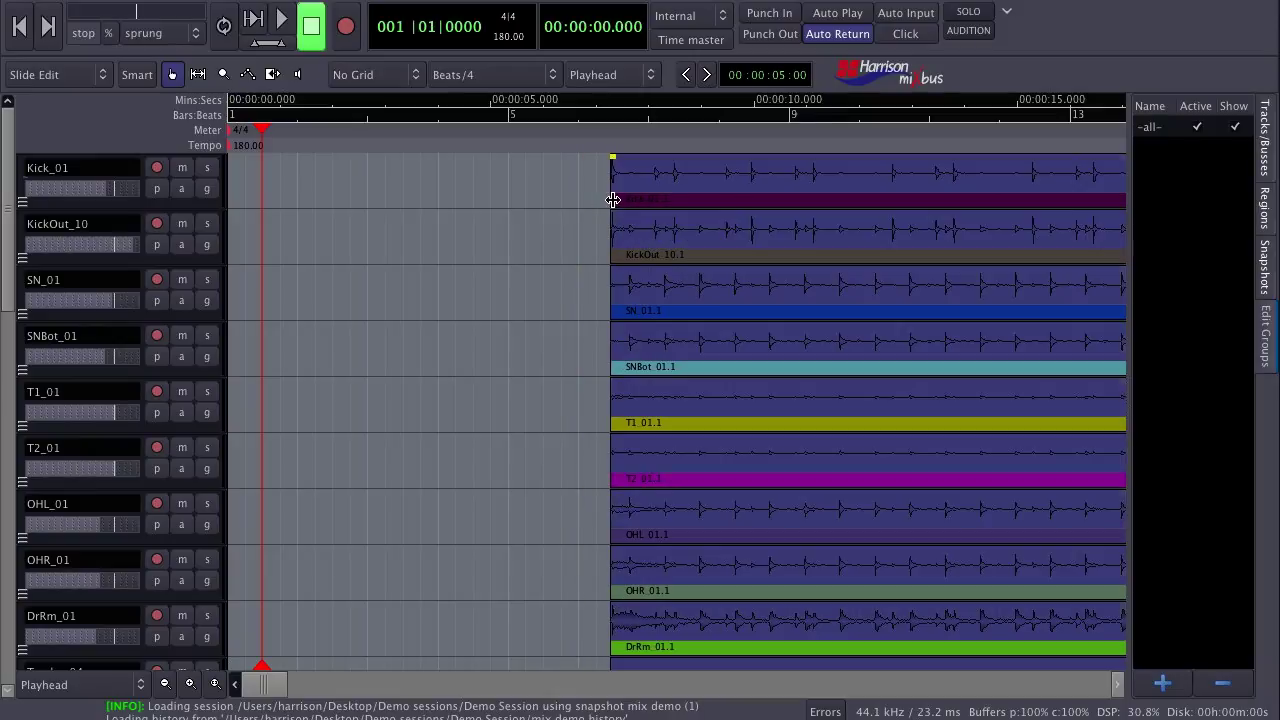
left_click(368, 74)
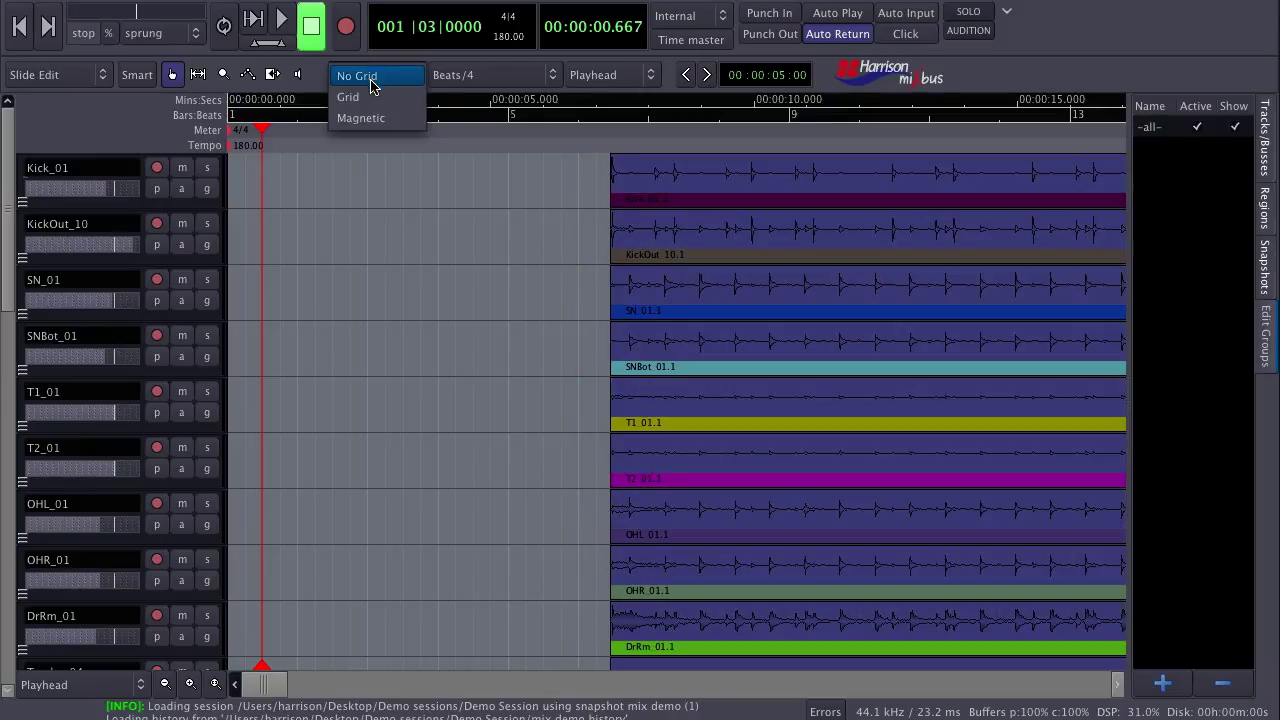
left_click(376, 97)
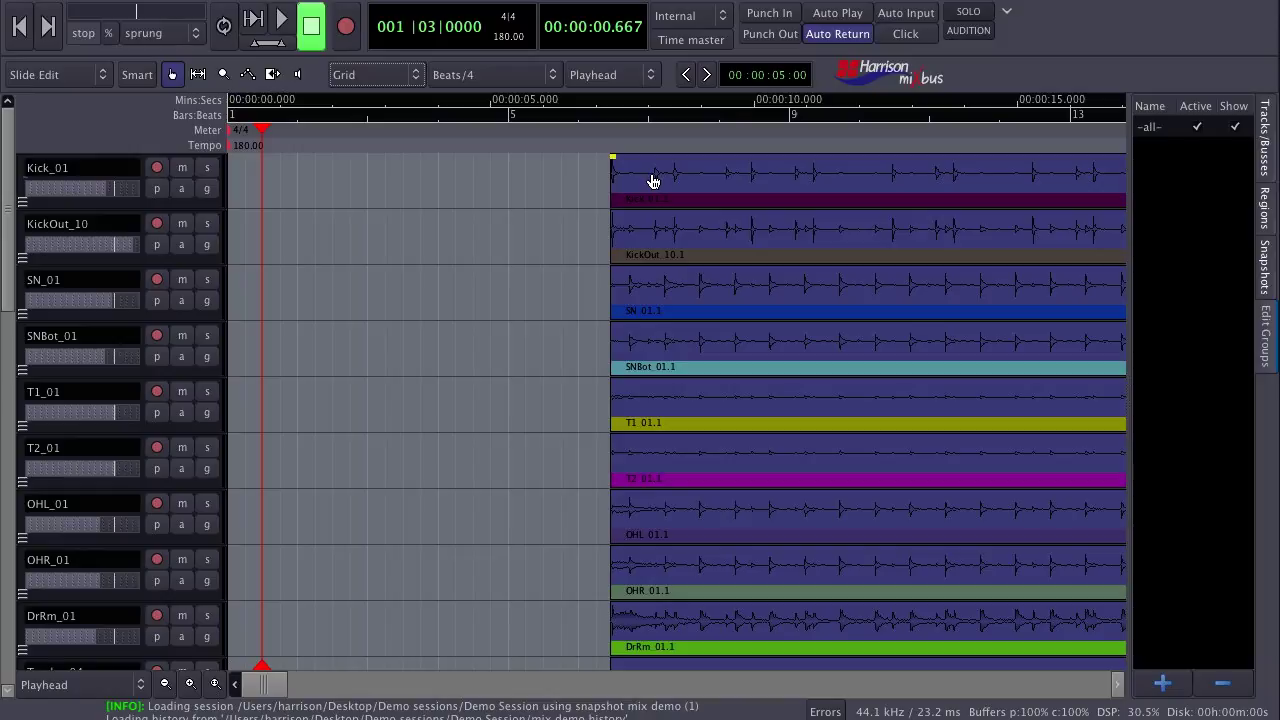
- Slide all drum regions earlier, first to about 5.5 seconds, then to about 2.94 seconds
left_click_drag(652, 181, 541, 182)
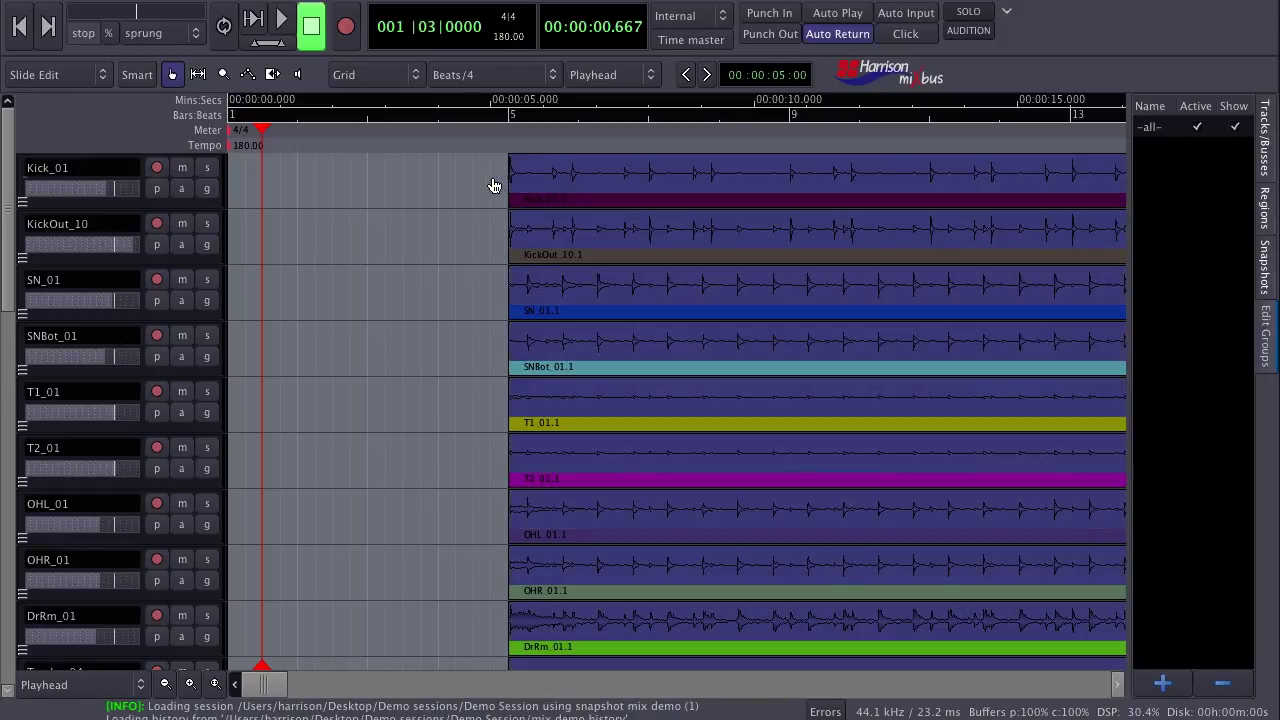
left_click(493, 186)
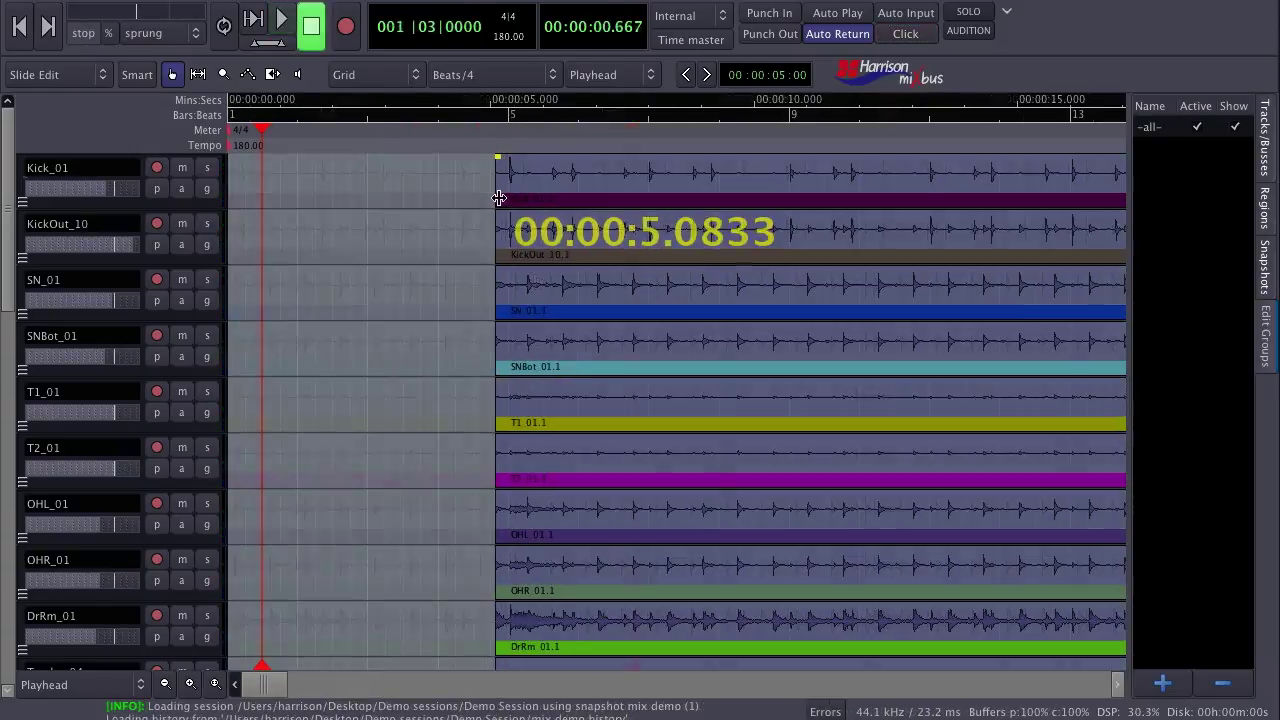
left_click_drag(498, 198, 384, 208)
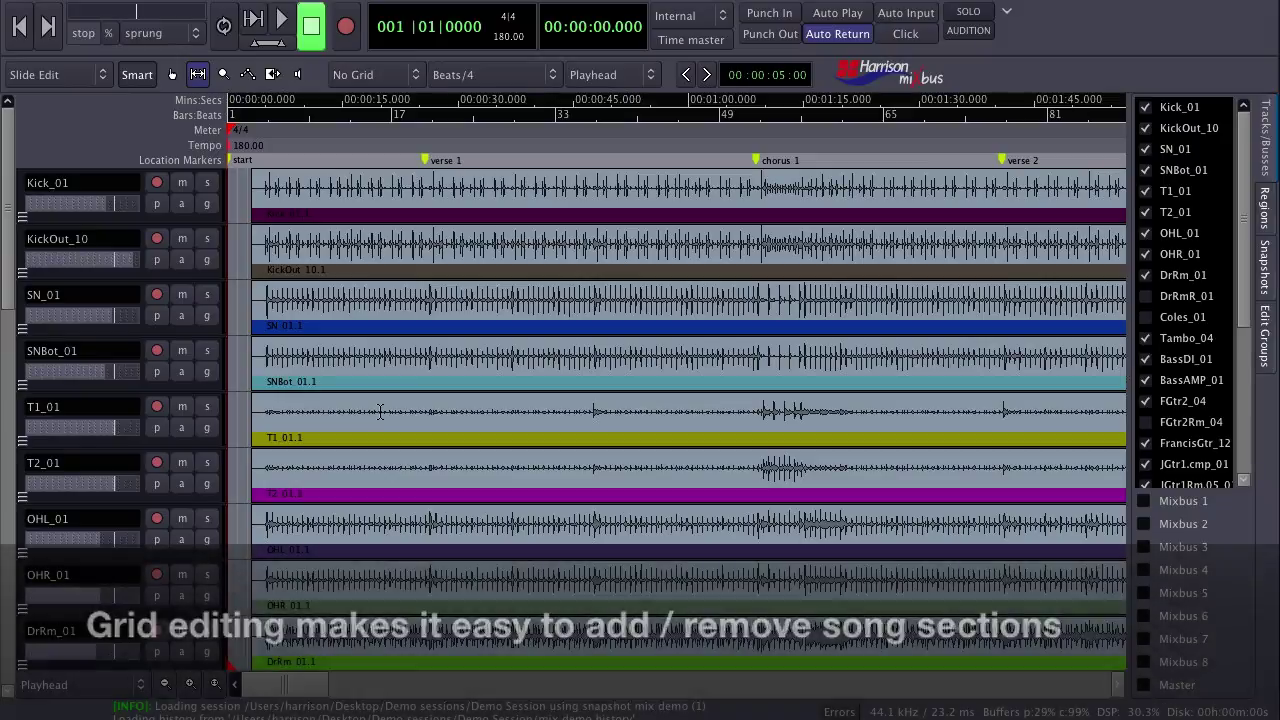
- Range-select the final chorus on all drum tracks, nudge the join earlier, and add a 0.0039 s fade-in
scroll(380, 412, "right", 15)
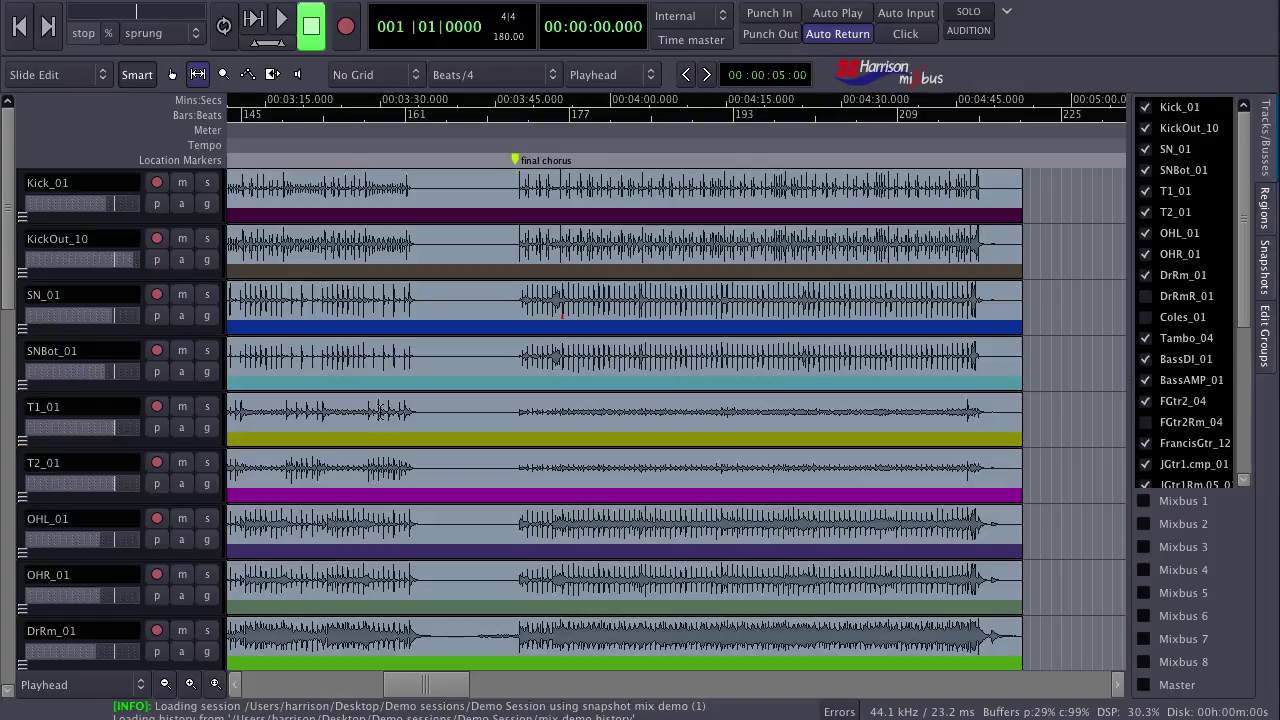
left_click_drag(350, 375, 850, 375)
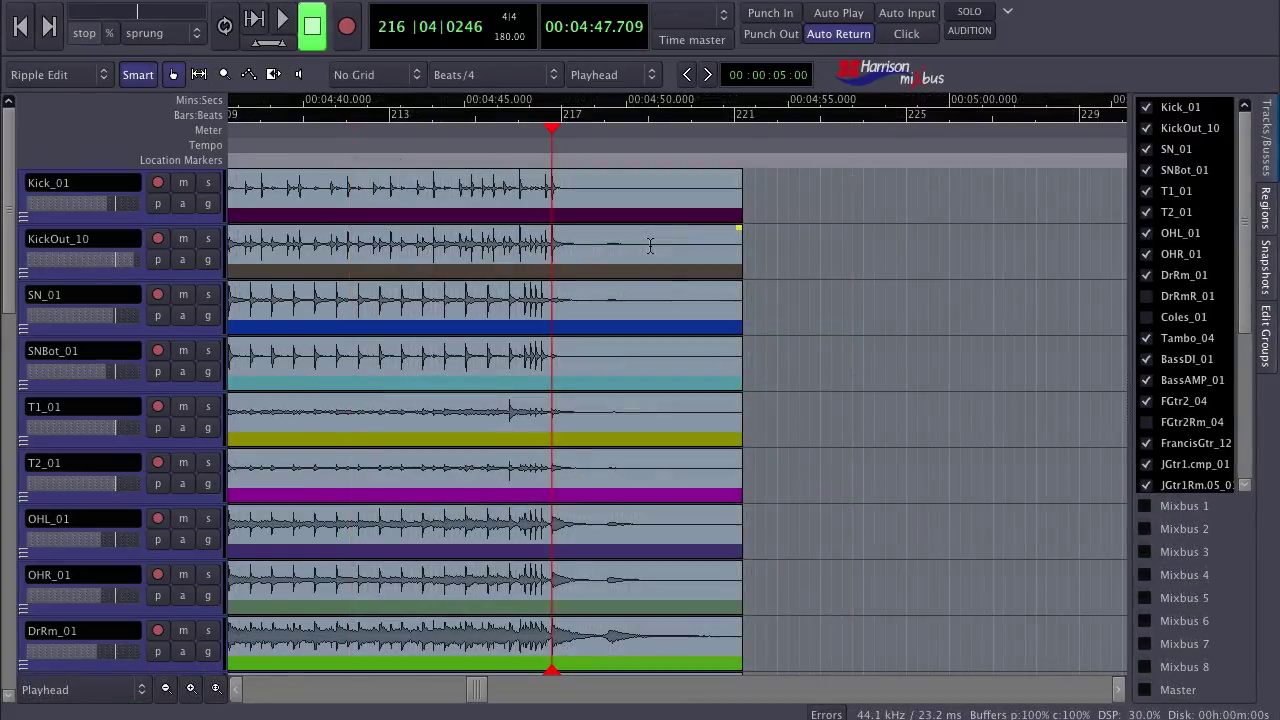
key("equal")
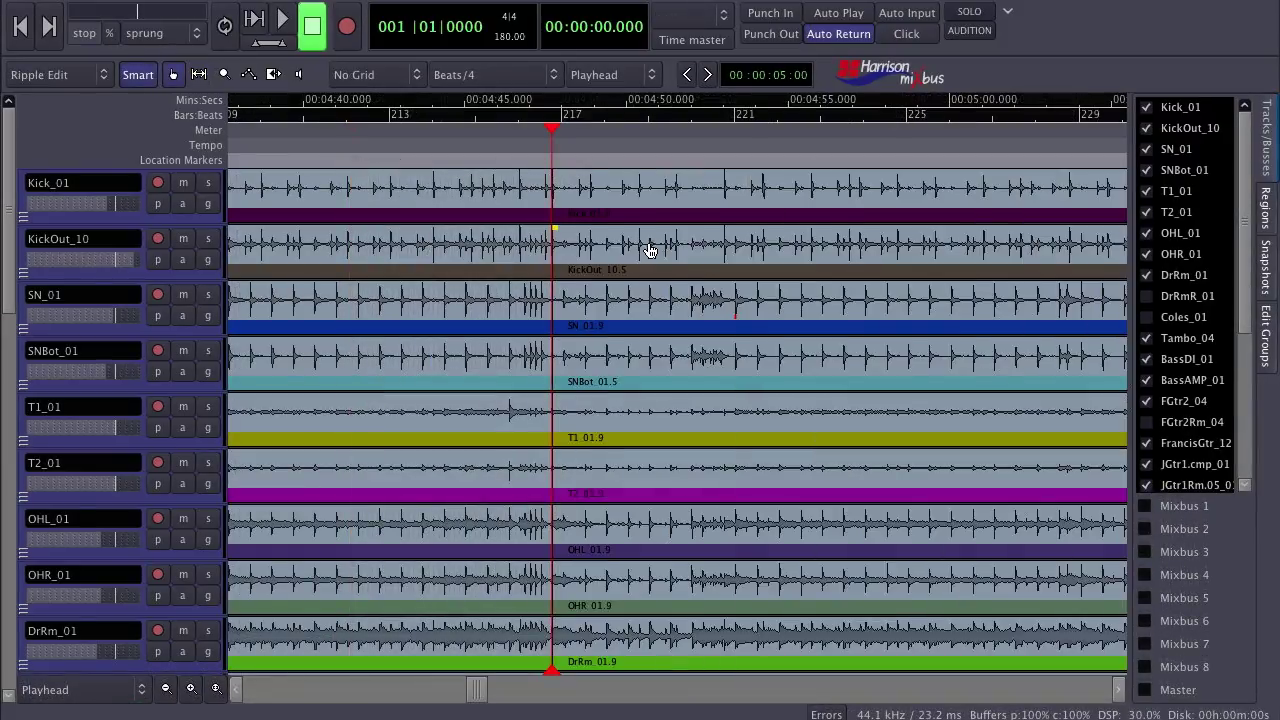
key("equal")
key("equal")
key("equal")
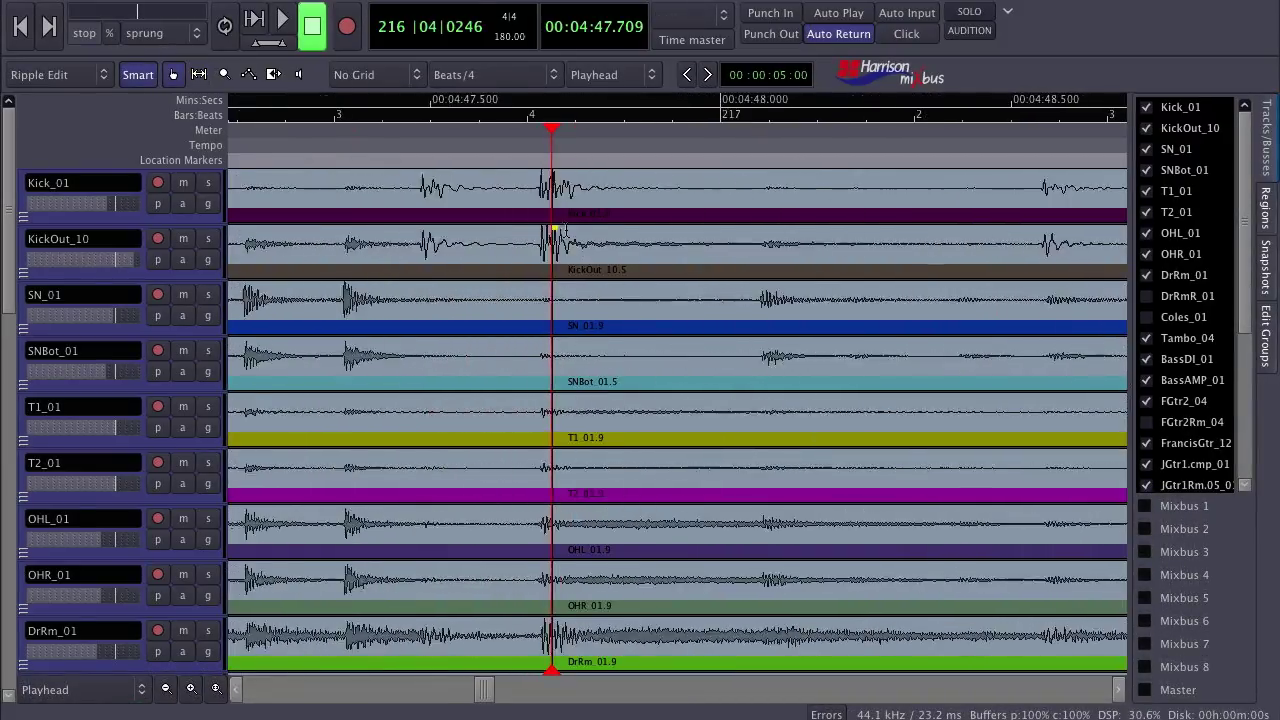
left_click_drag(614, 206, 556, 210)
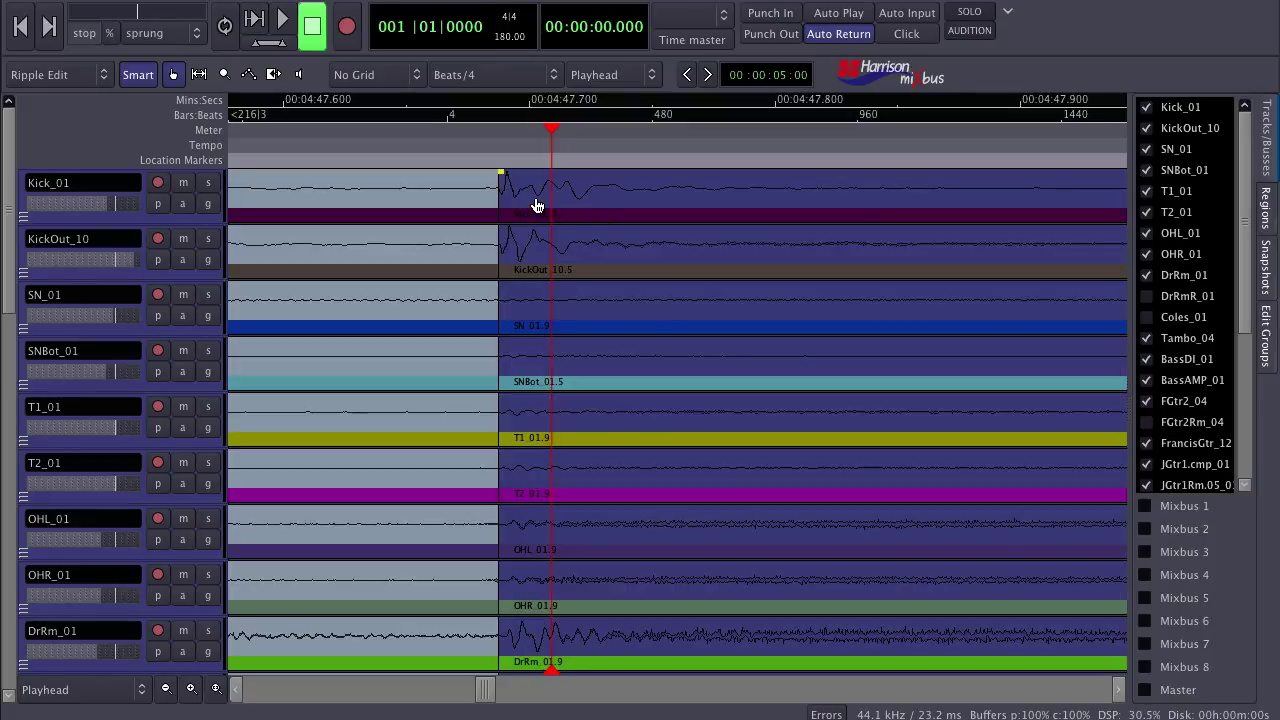
left_click_drag(503, 171, 508, 172)
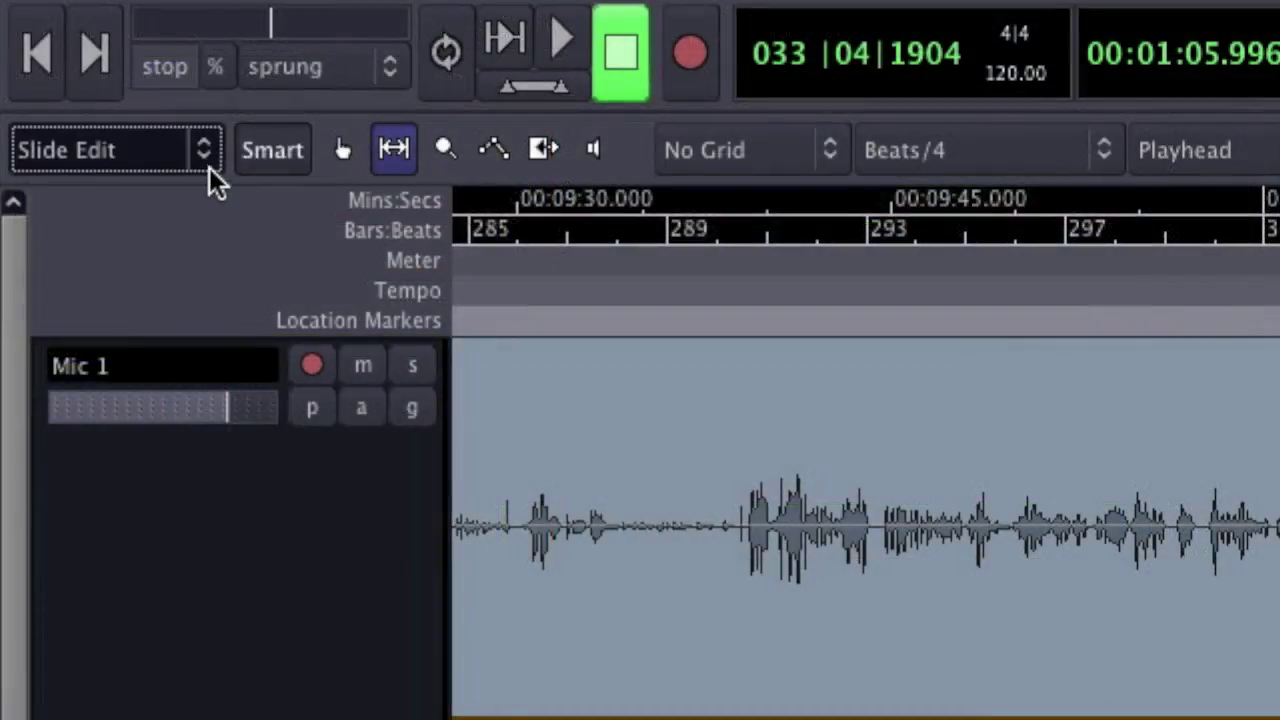
- In Ripple Edit mode, delete a range near 10:05 across Mic 1 and Mic 2, then clear the selection
left_click(210, 168)
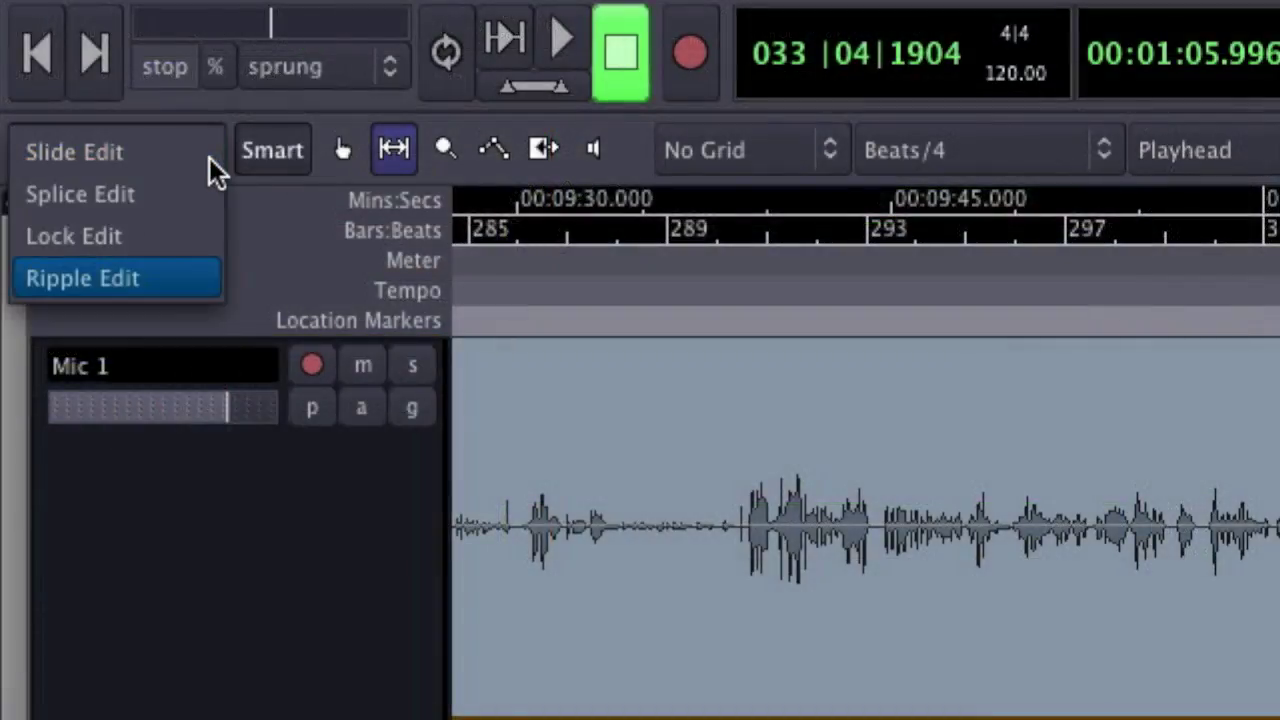
left_click(203, 279)
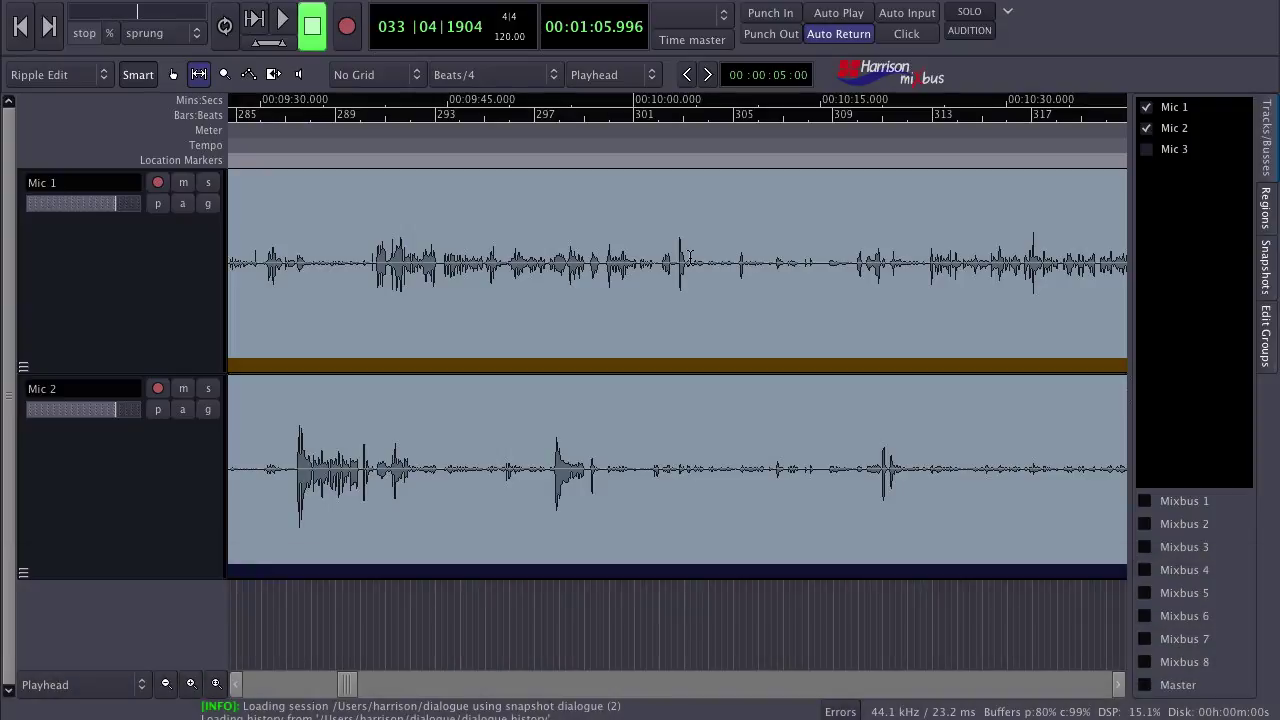
left_click_drag(689, 255, 852, 455)
key("Delete")
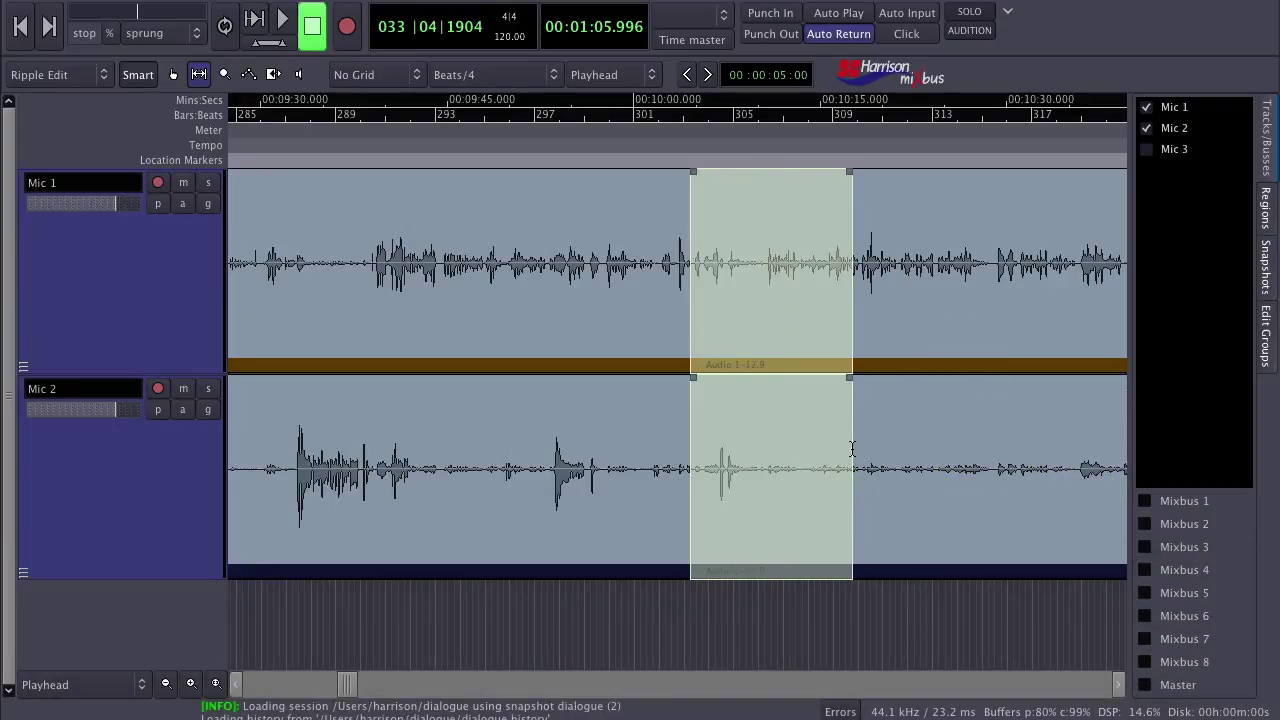
key("Escape")
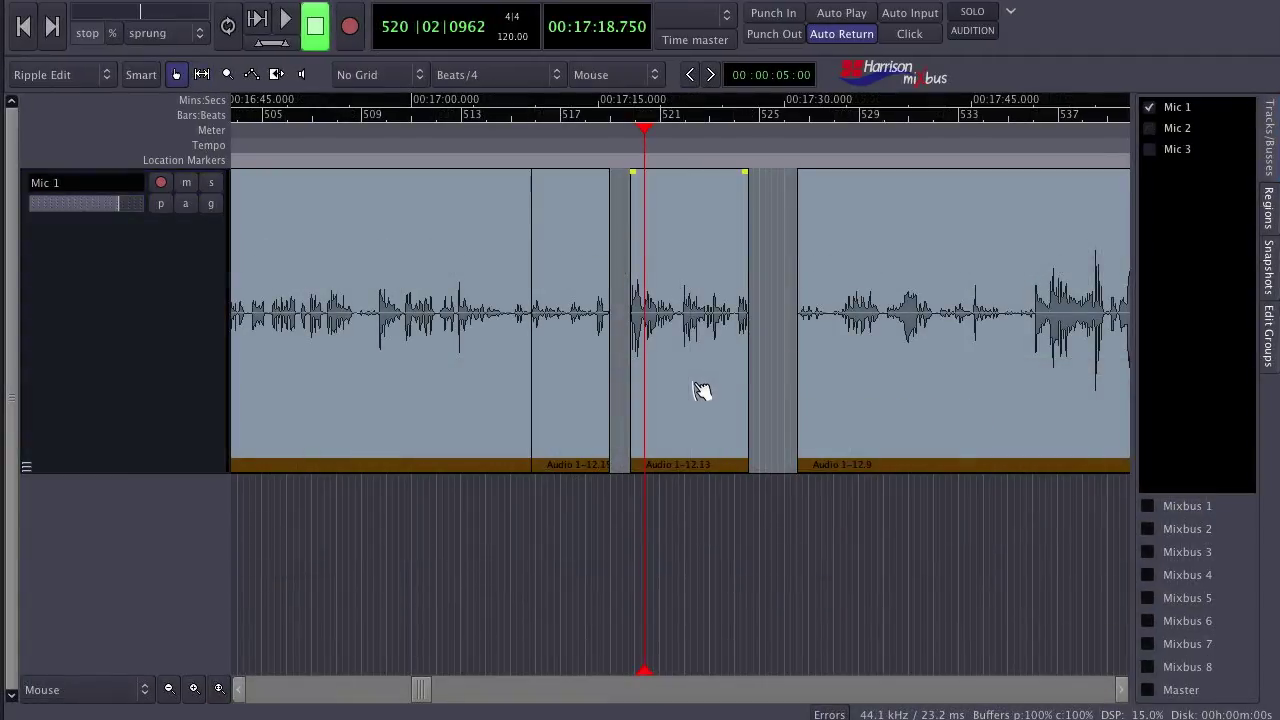
- Drag the Audio 1-12.13 region leftward along the Mic 1 track
left_click(710, 390)
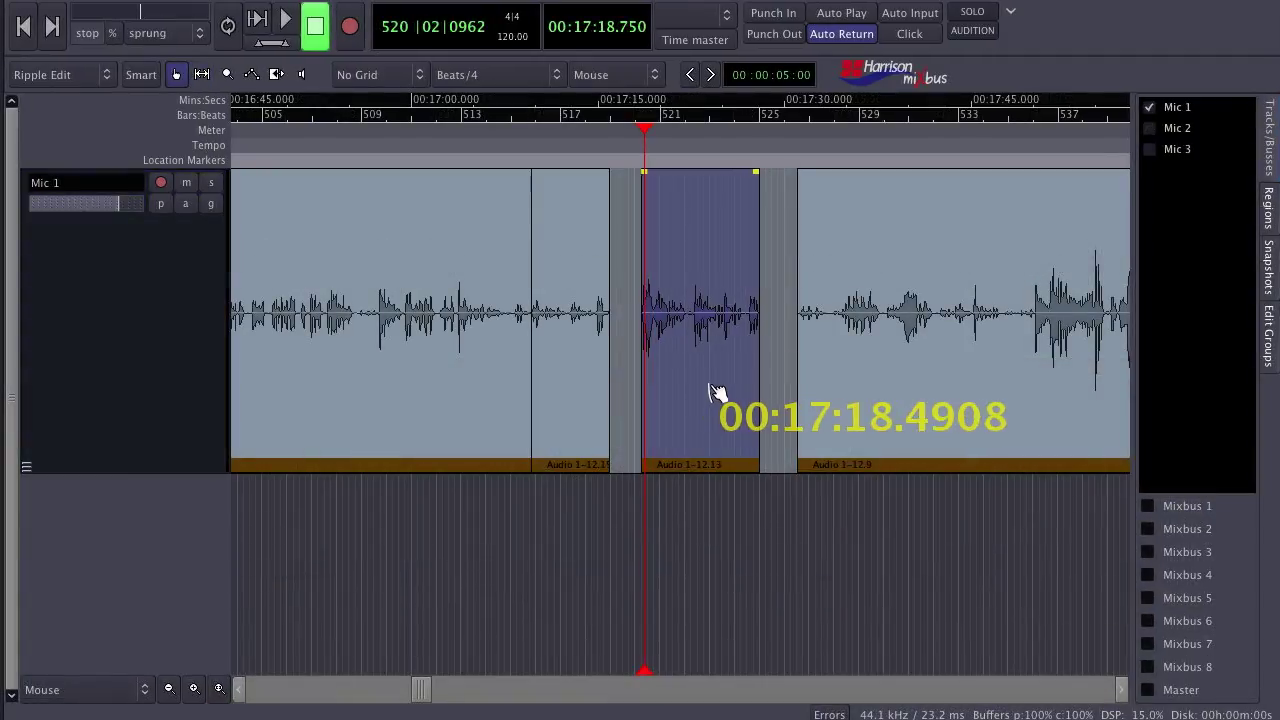
left_click_drag(710, 390, 526, 428)
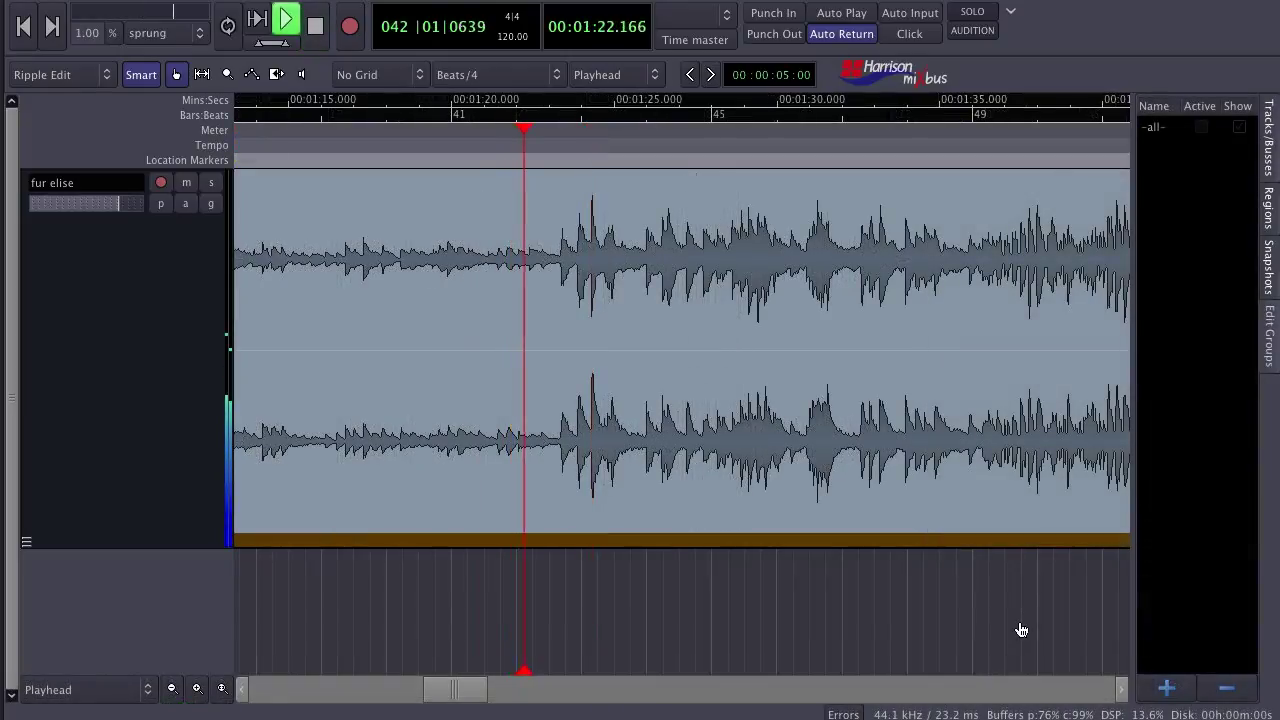
- Mark a range during playback, then redefine it from about 1:20, extending its start earlier
key("comma")
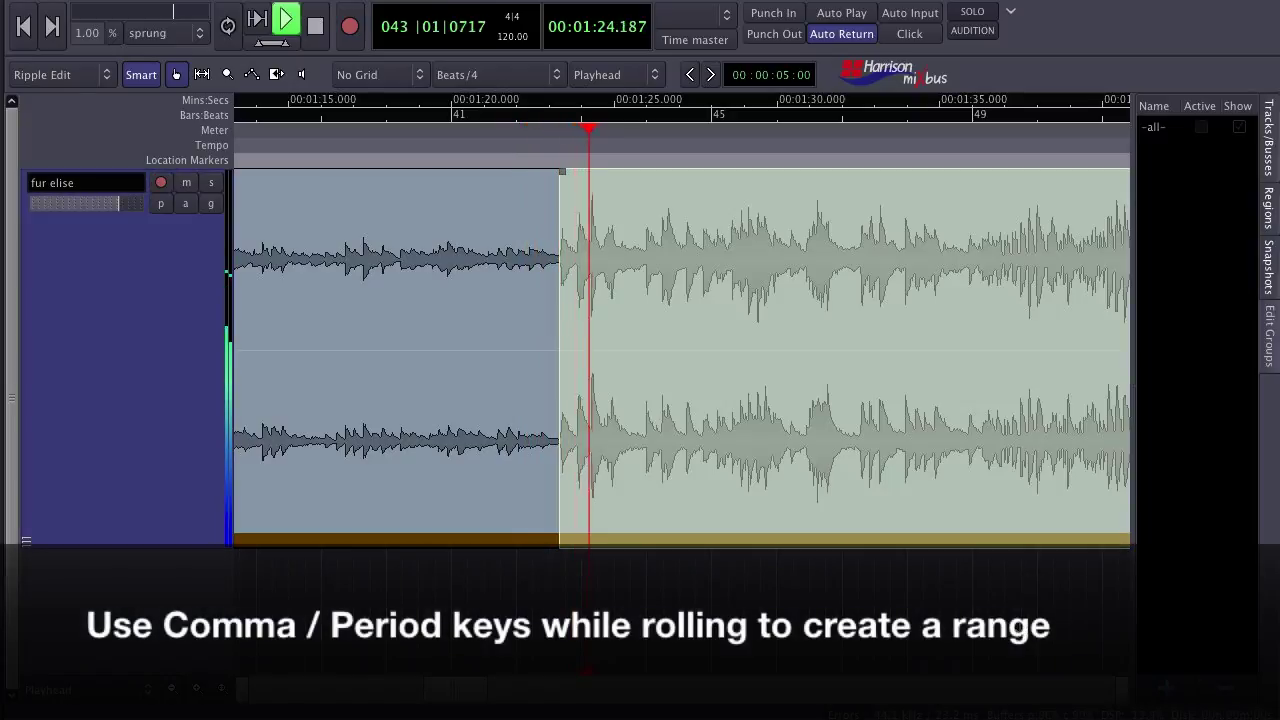
key("period")
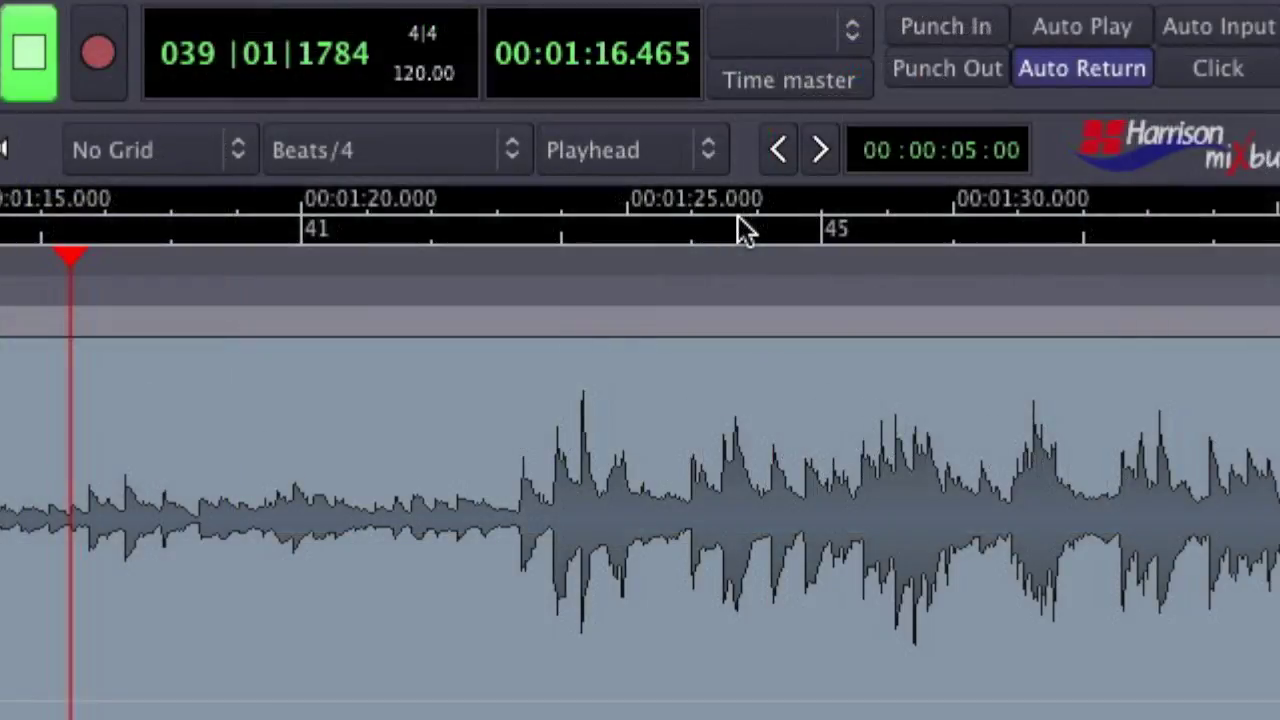
left_click(708, 152)
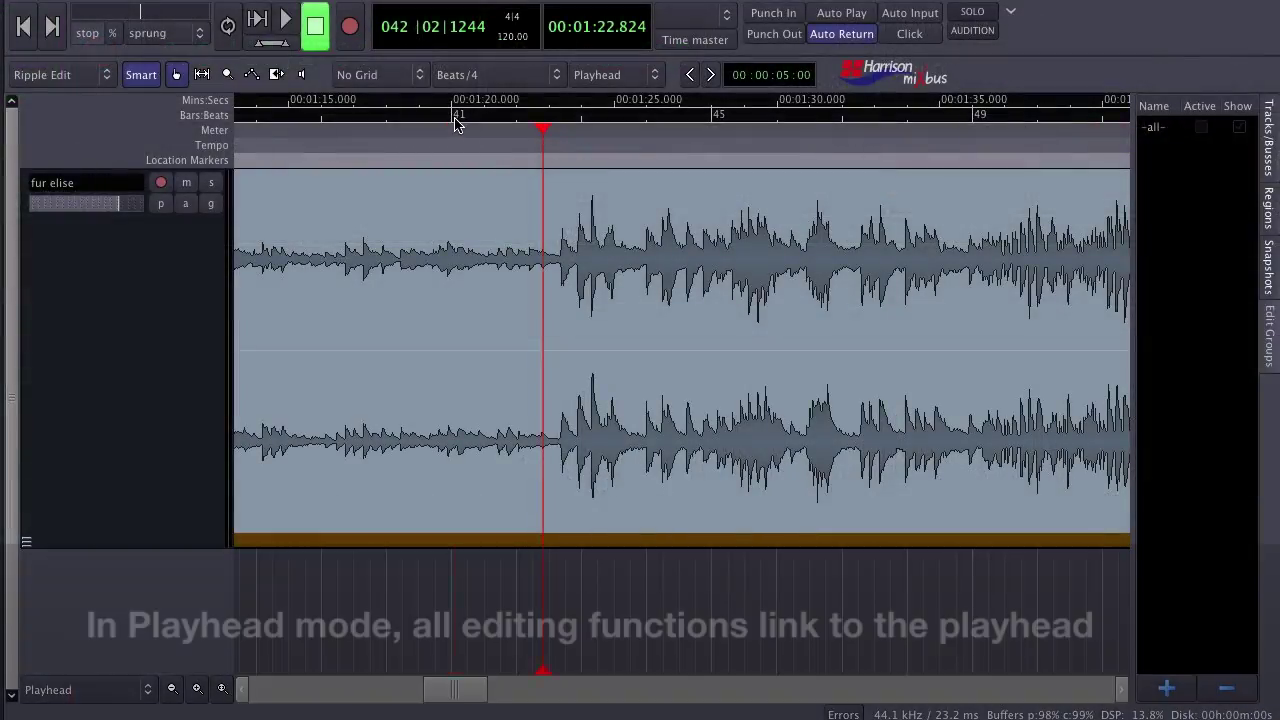
left_click(455, 121)
key("ctrl+shift+p")
left_click(623, 123)
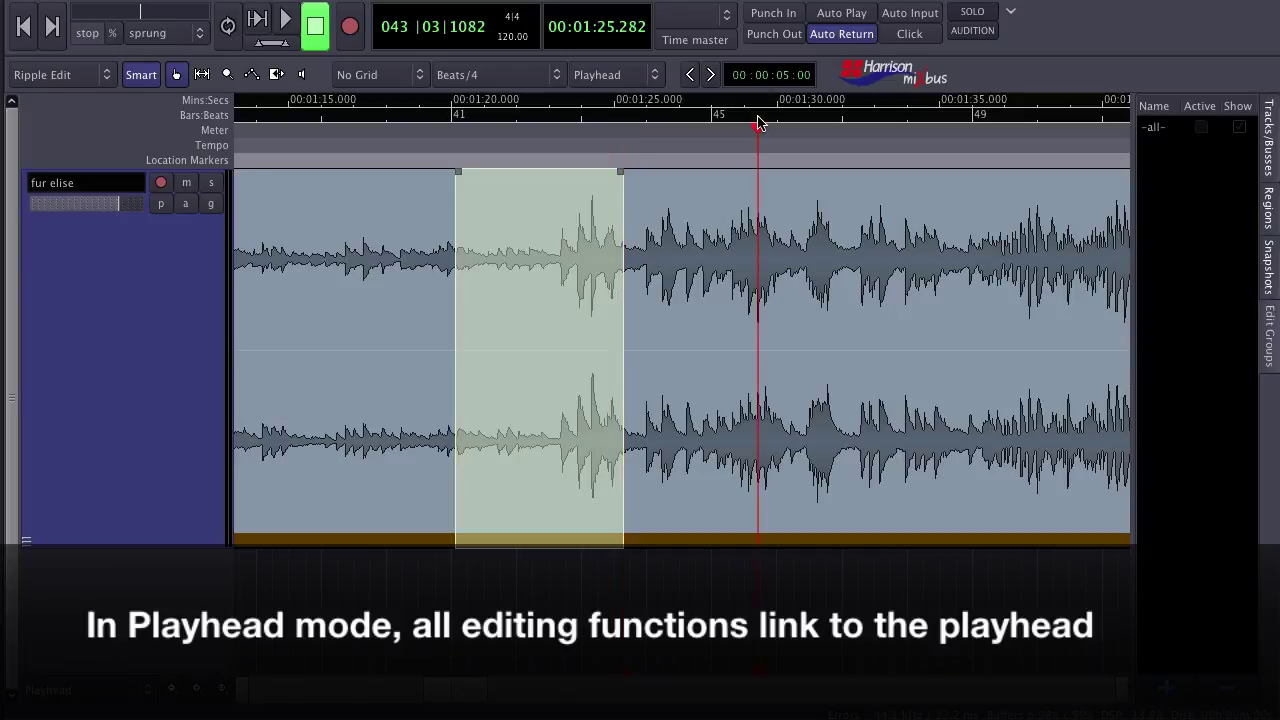
left_click(393, 115)
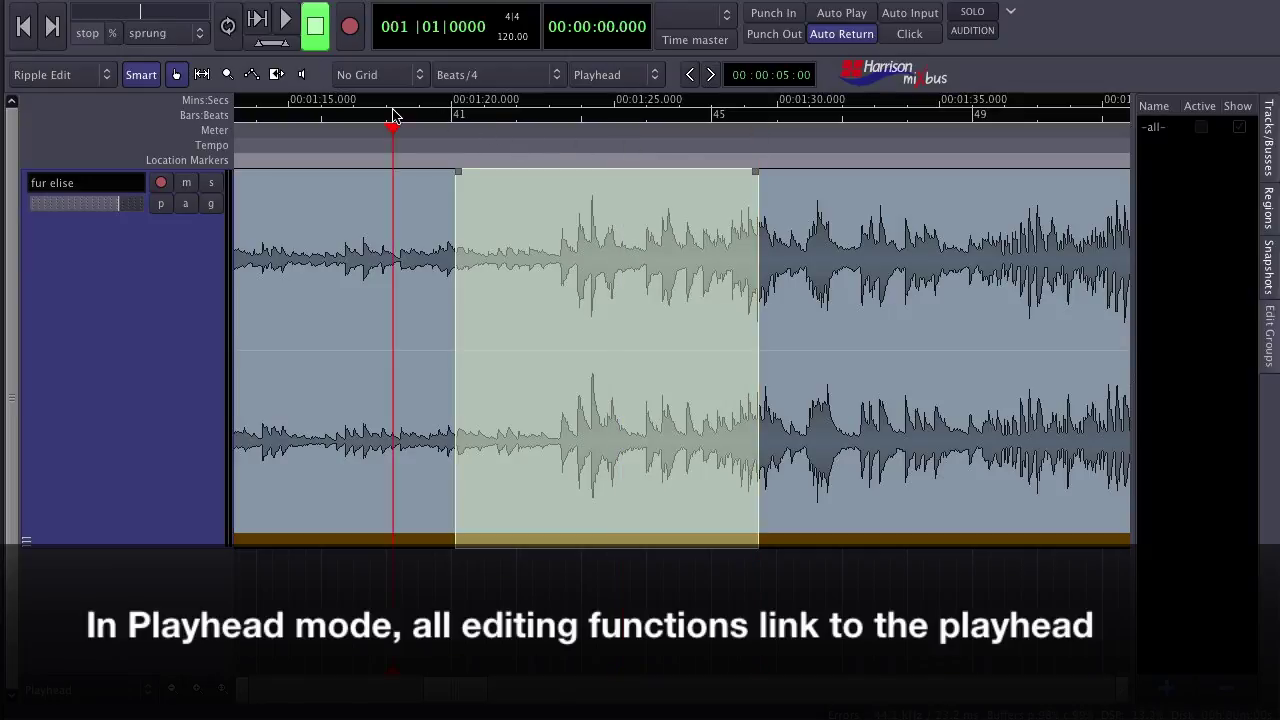
key("ctrl+shift+Left")
- Set the Edit Point to Mouse and split the fur elise region at two positions
left_click(645, 74)
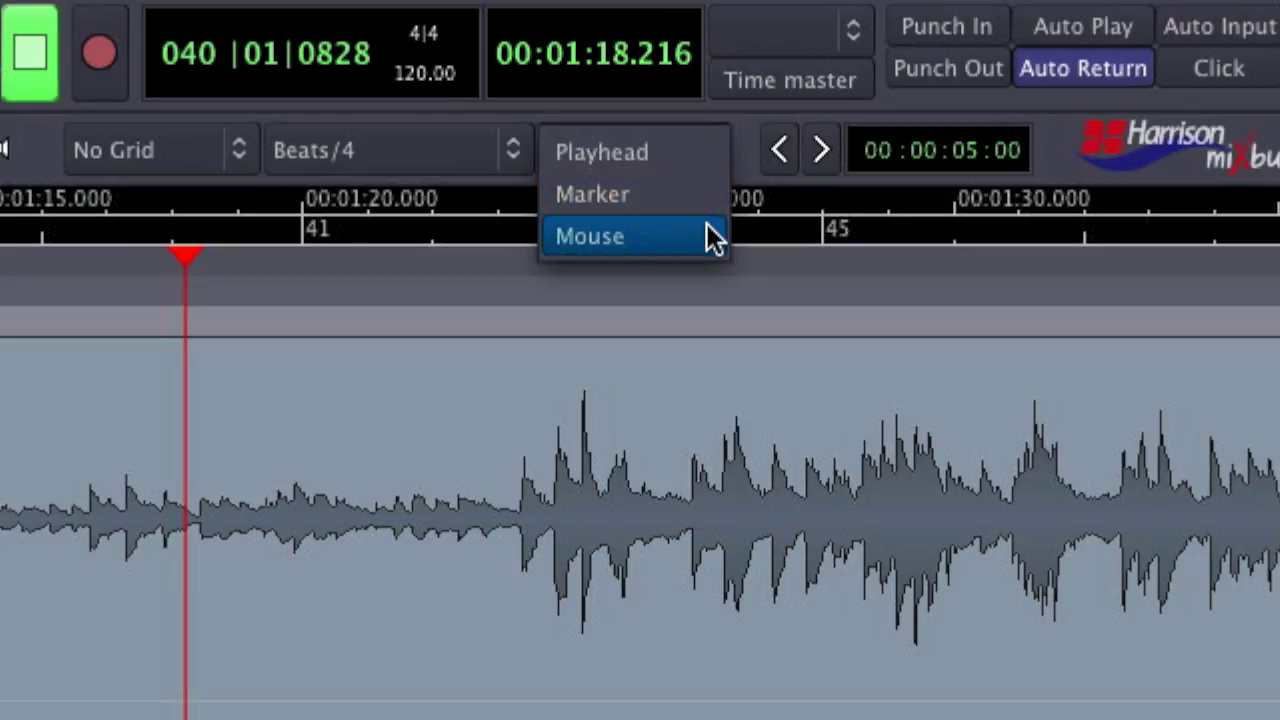
left_click(712, 237)
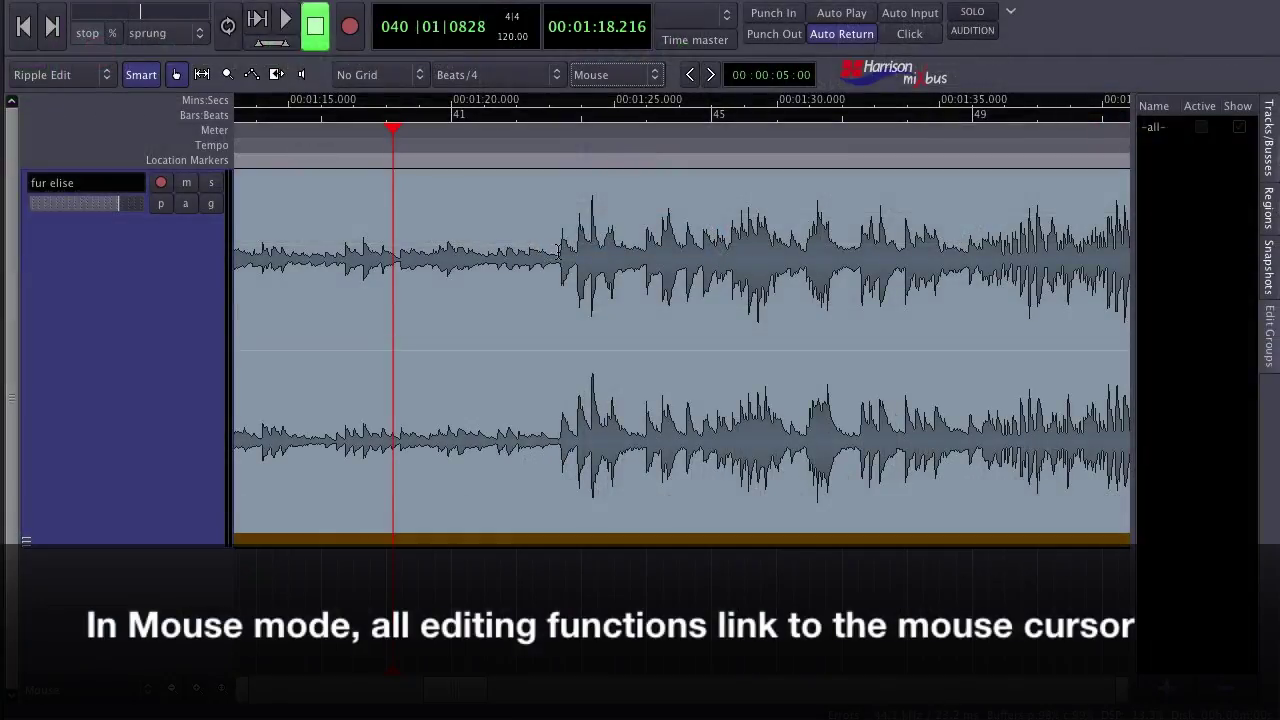
key("s")
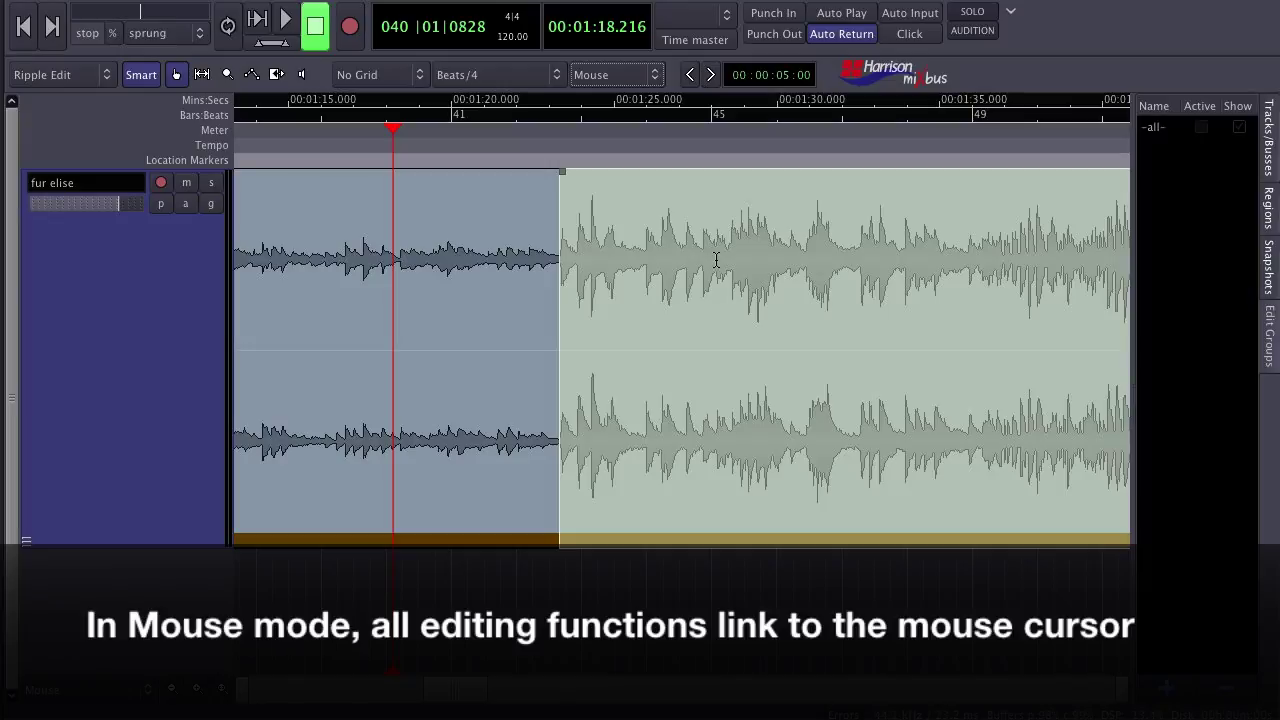
key("s")
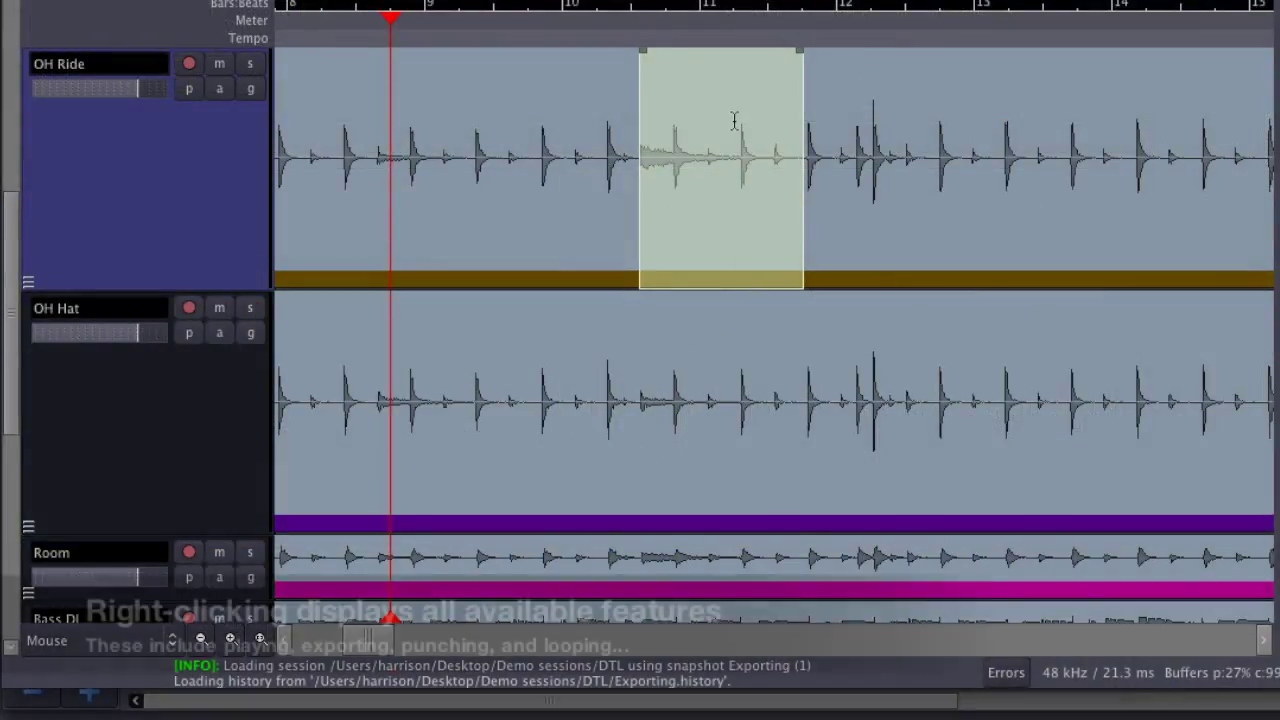
- Open the OH Ride range's context menu with its play, loop, punch and export options
right_click(734, 121)
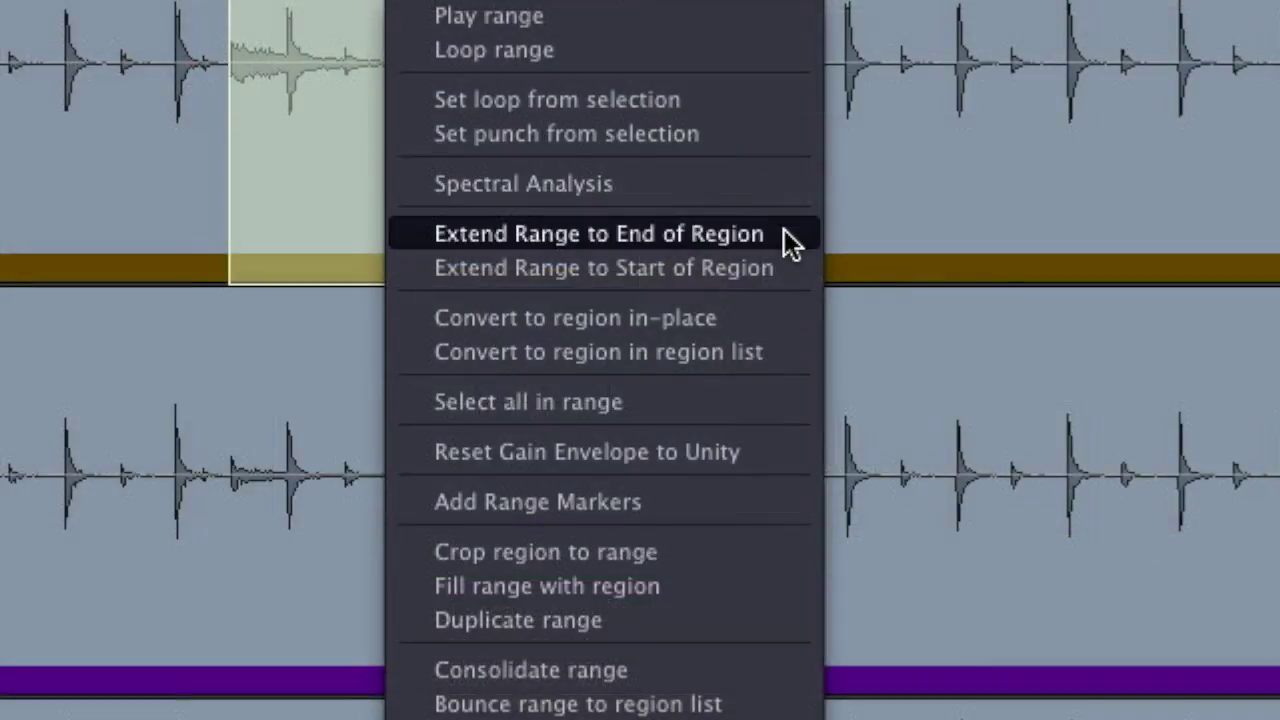
- Close the range actions menu and scroll the timeline right toward about 0:10
left_click(798, 352)
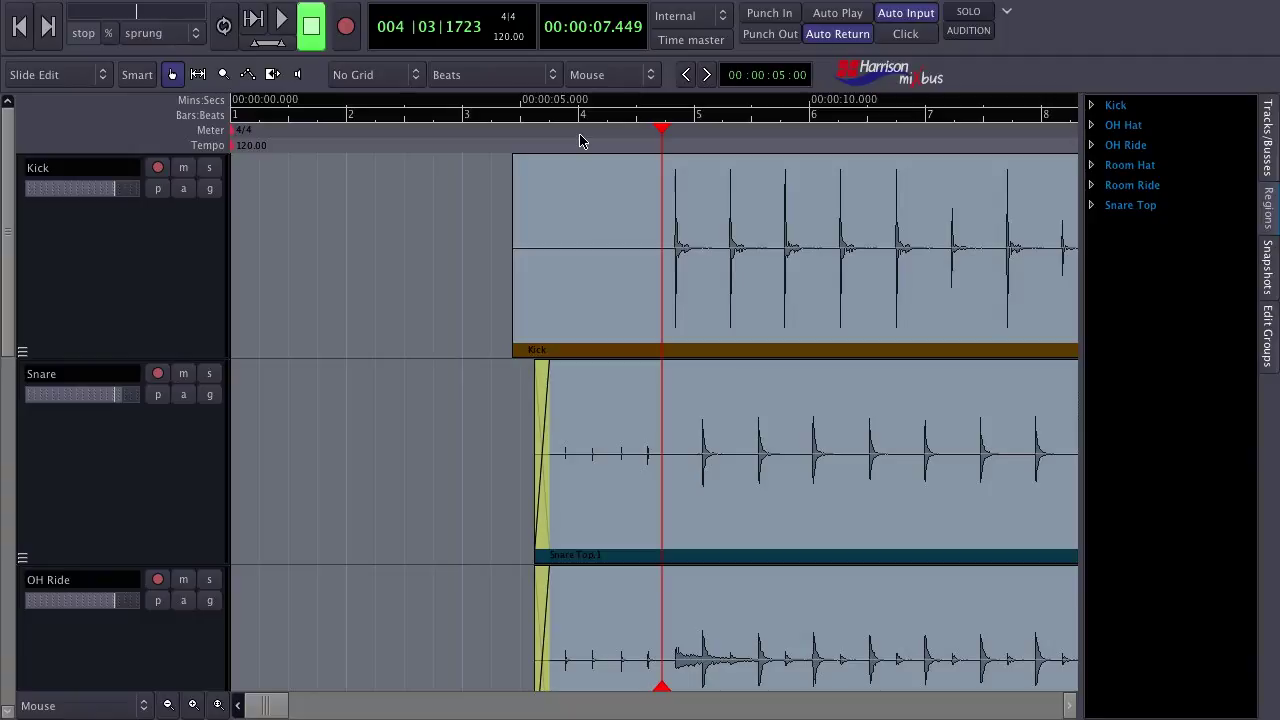
scroll(534, 343, "right", 5)
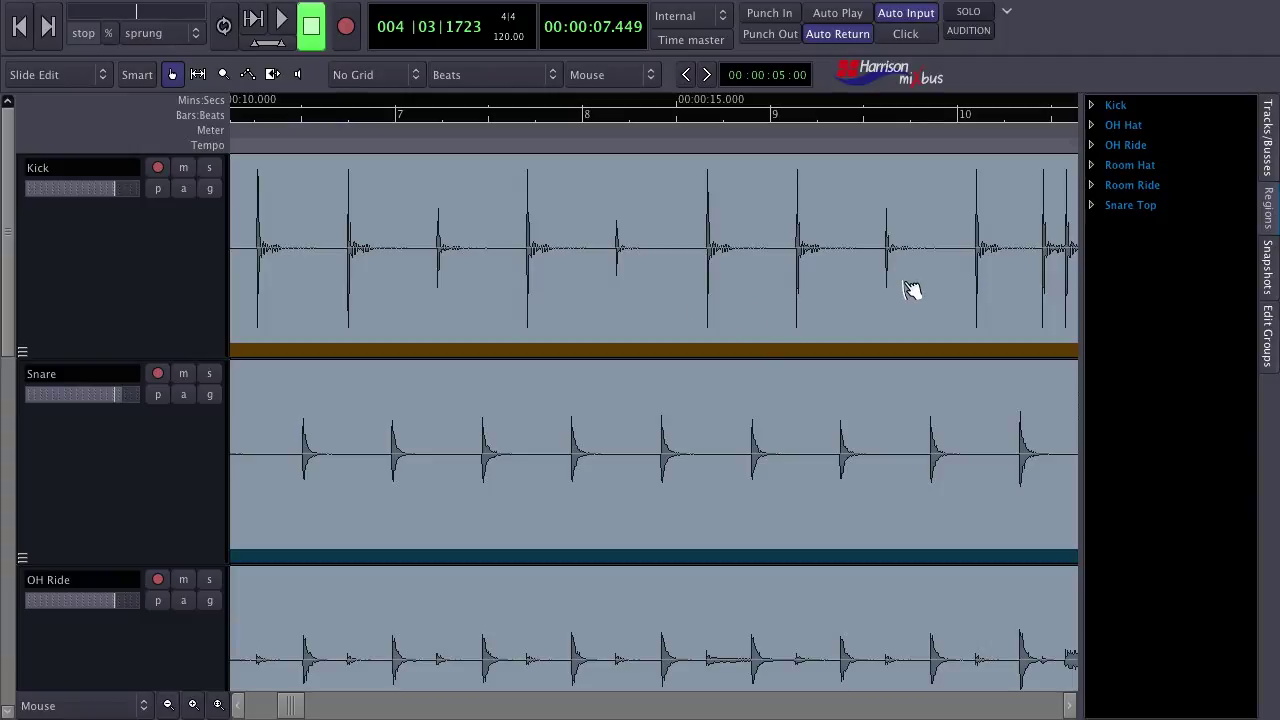
- Convert two strong kick hits into new regions in the region list using range selections
key("r")
left_click_drag(790, 258, 873, 252)
right_click(837, 258)
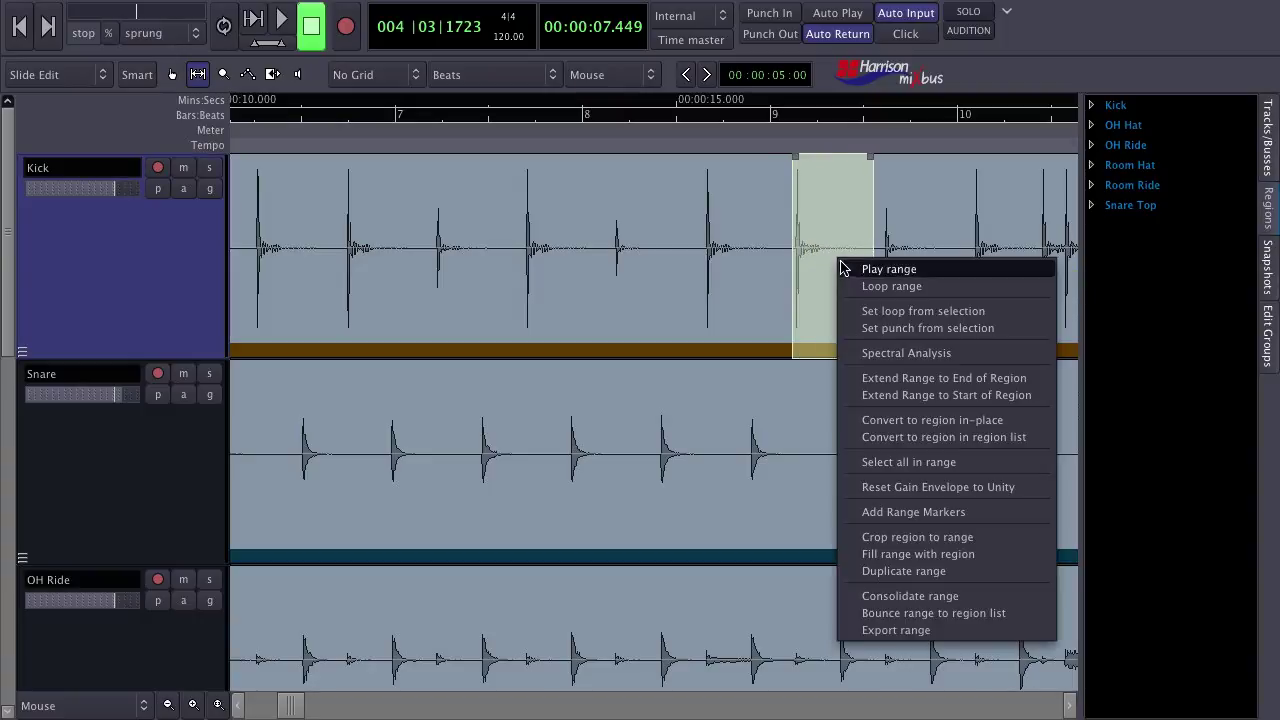
left_click(940, 440)
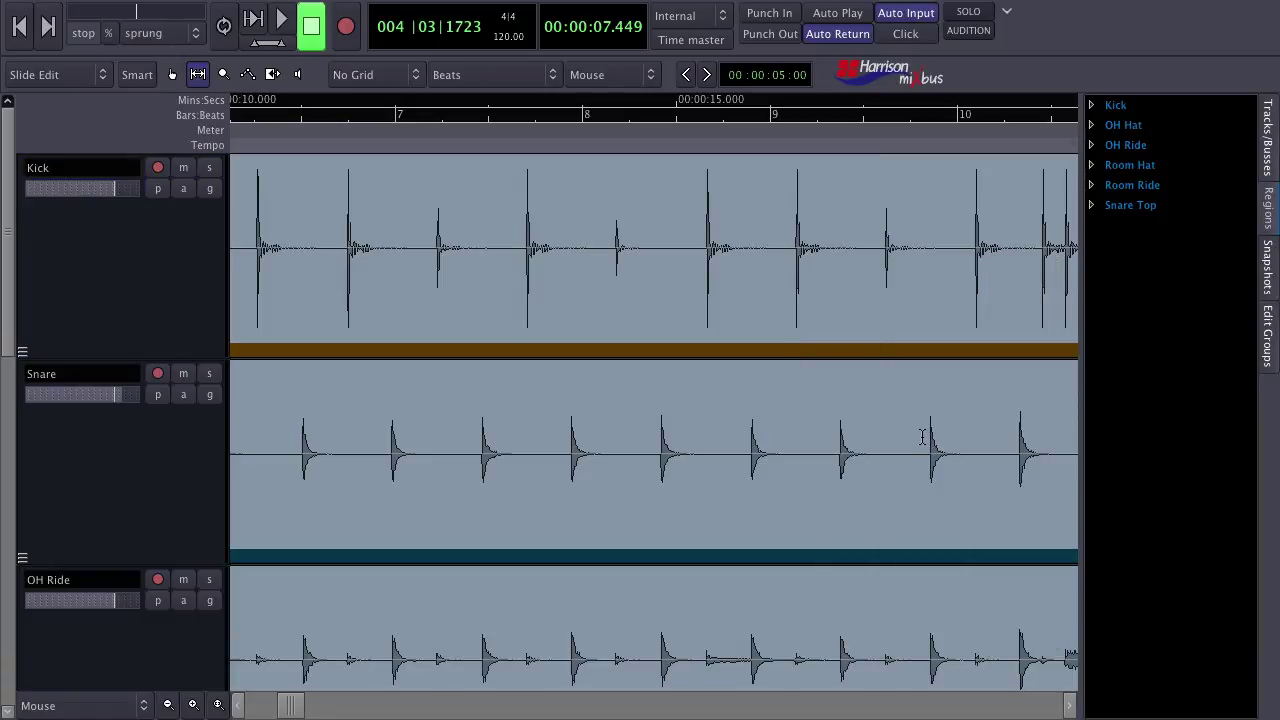
left_click_drag(706, 258, 794, 258)
right_click(741, 258)
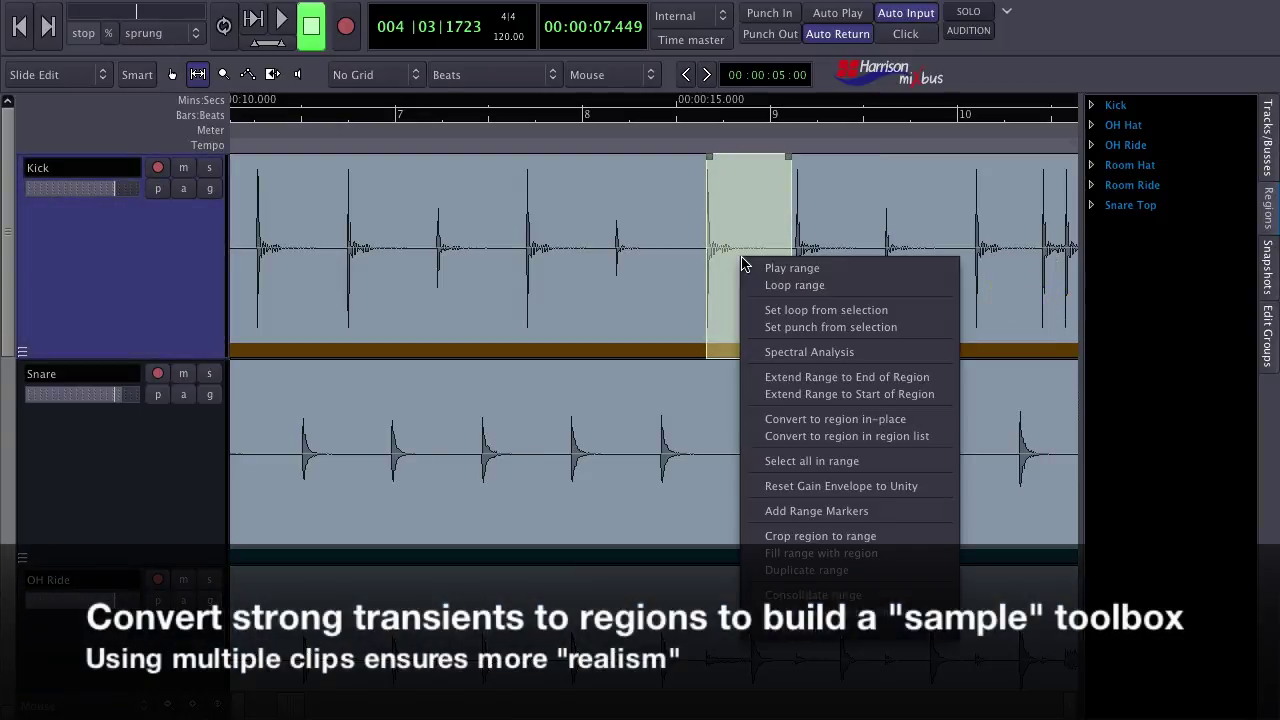
left_click(846, 437)
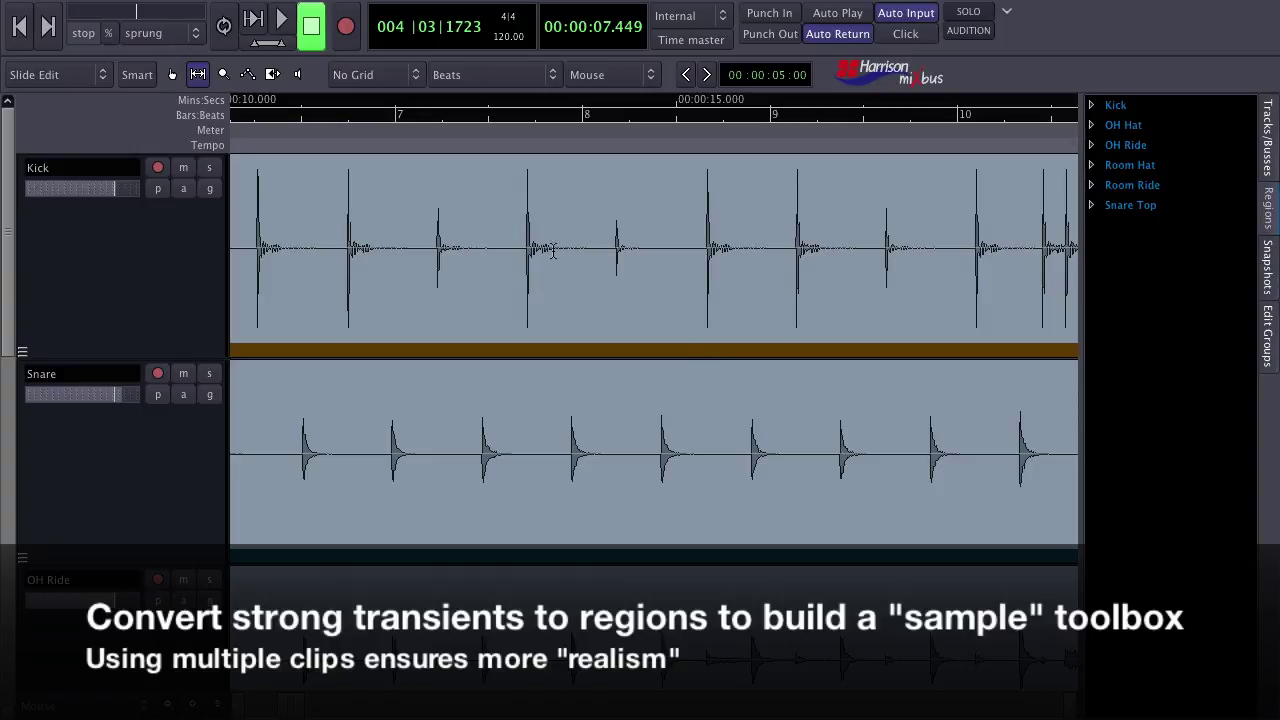
- Convert a third kick hit to a region, then place Kick.1 slightly earlier on the Kick track
left_click_drag(526, 245, 610, 245)
right_click(585, 240)
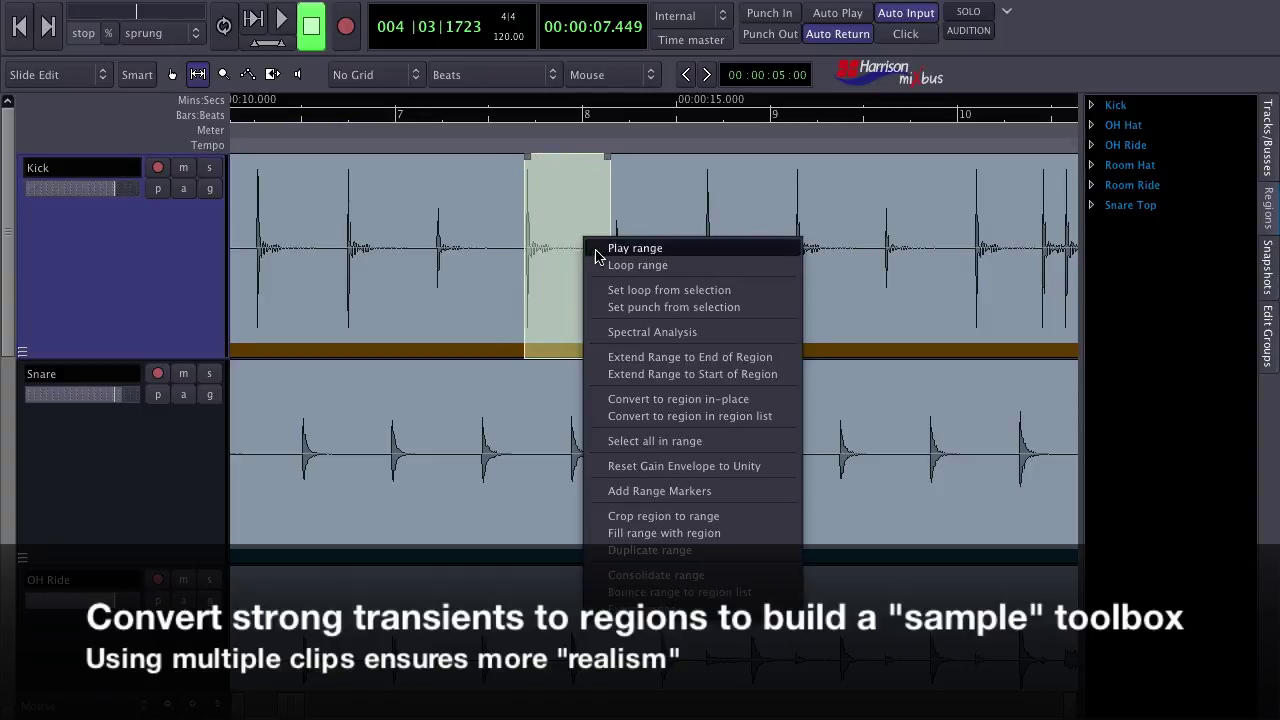
left_click(682, 416)
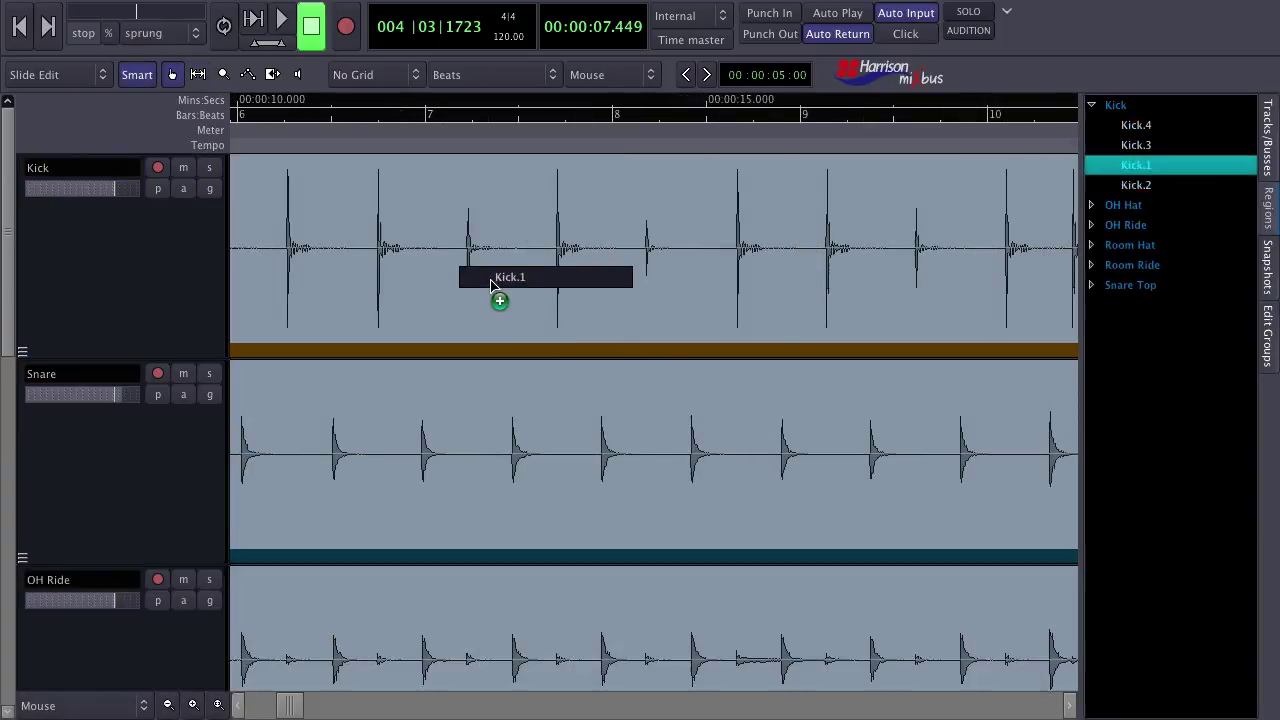
left_click_drag(497, 280, 478, 285)
left_click_drag(548, 307, 529, 309)
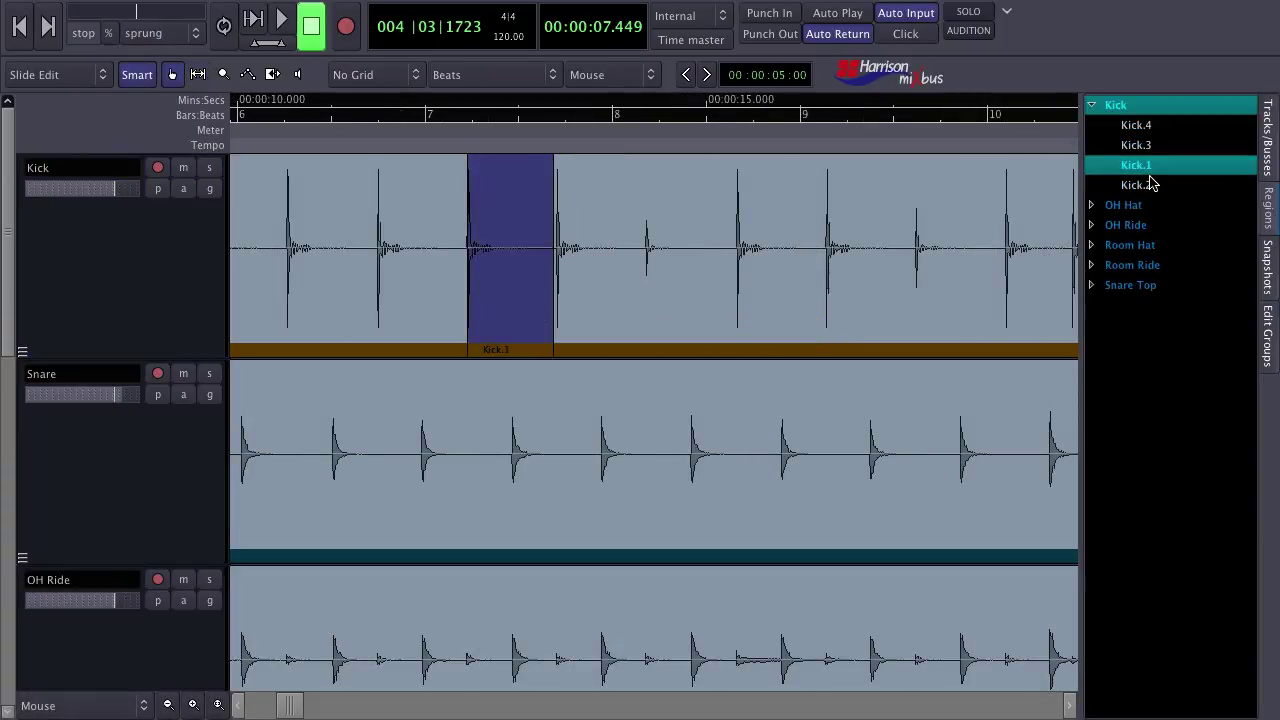
- Place Kick.2 on the Kick track, then drop Kick.4 over the weak hit near bar 9
left_click_drag(1151, 185, 682, 287)
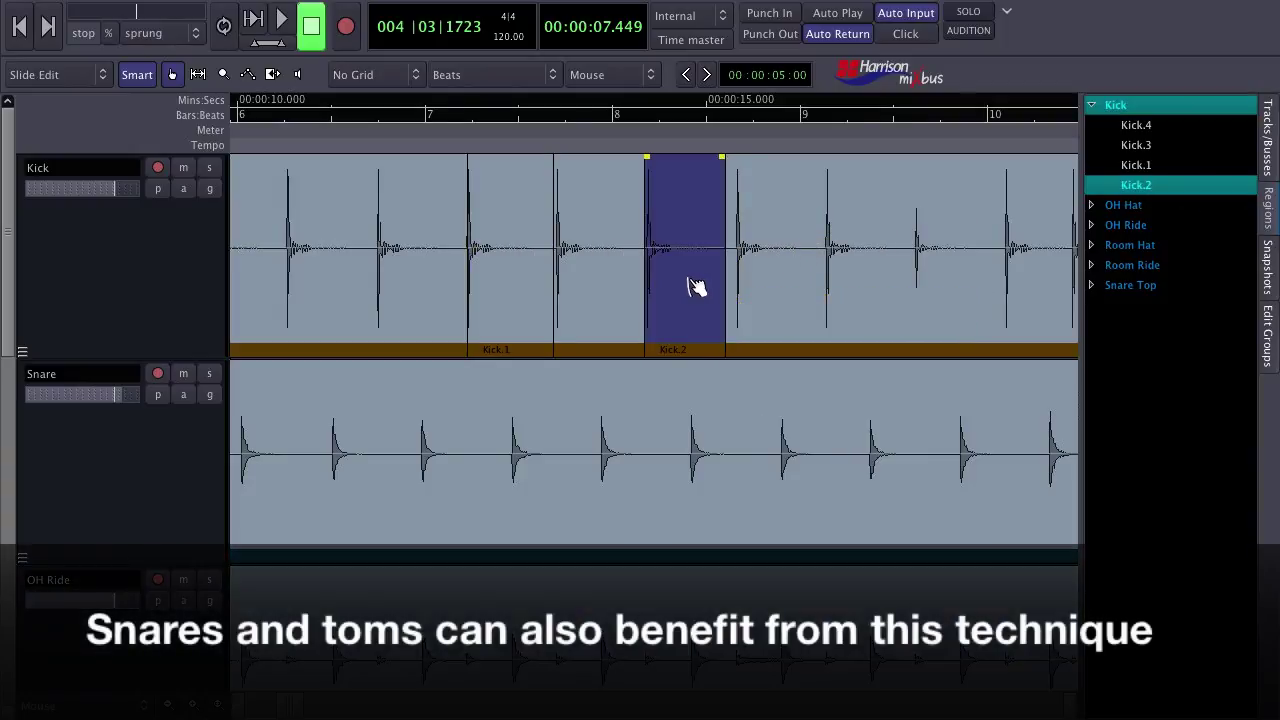
left_click(1183, 130)
left_click_drag(1183, 135, 934, 271)
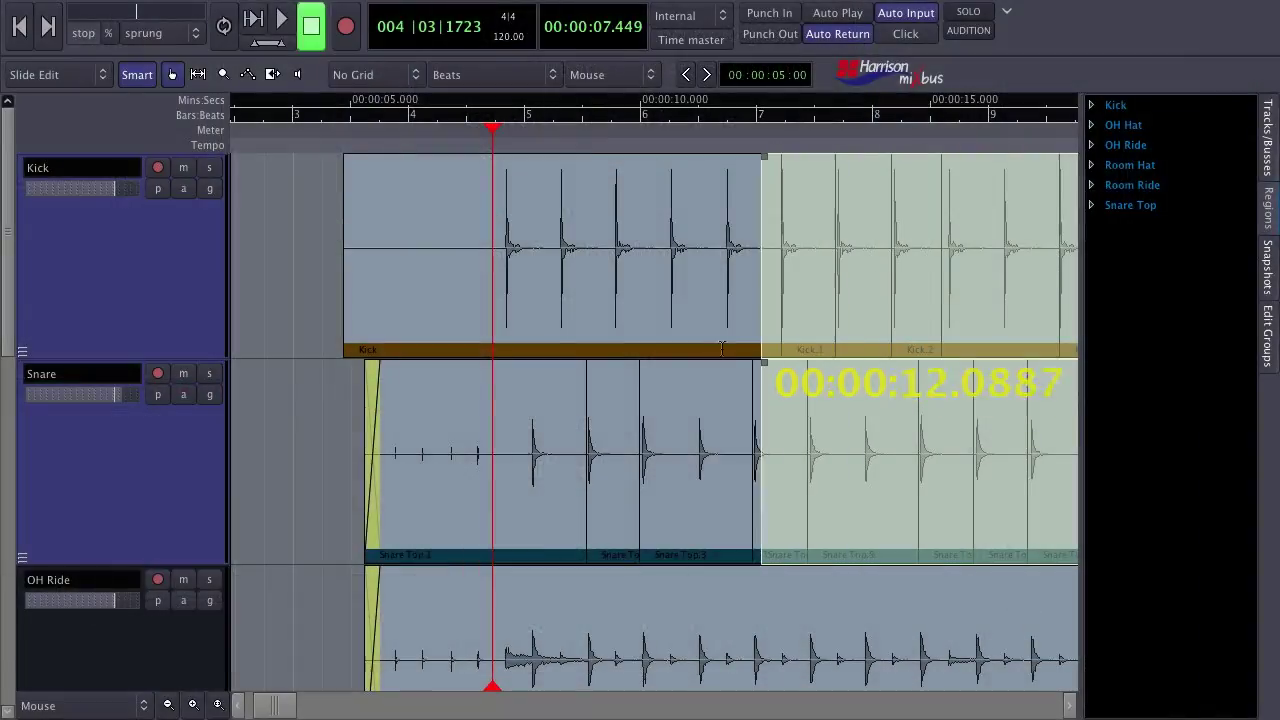
- Extend the Kick and Snare range selection further left and consolidate it into single regions
left_click_drag(757, 335, 345, 335)
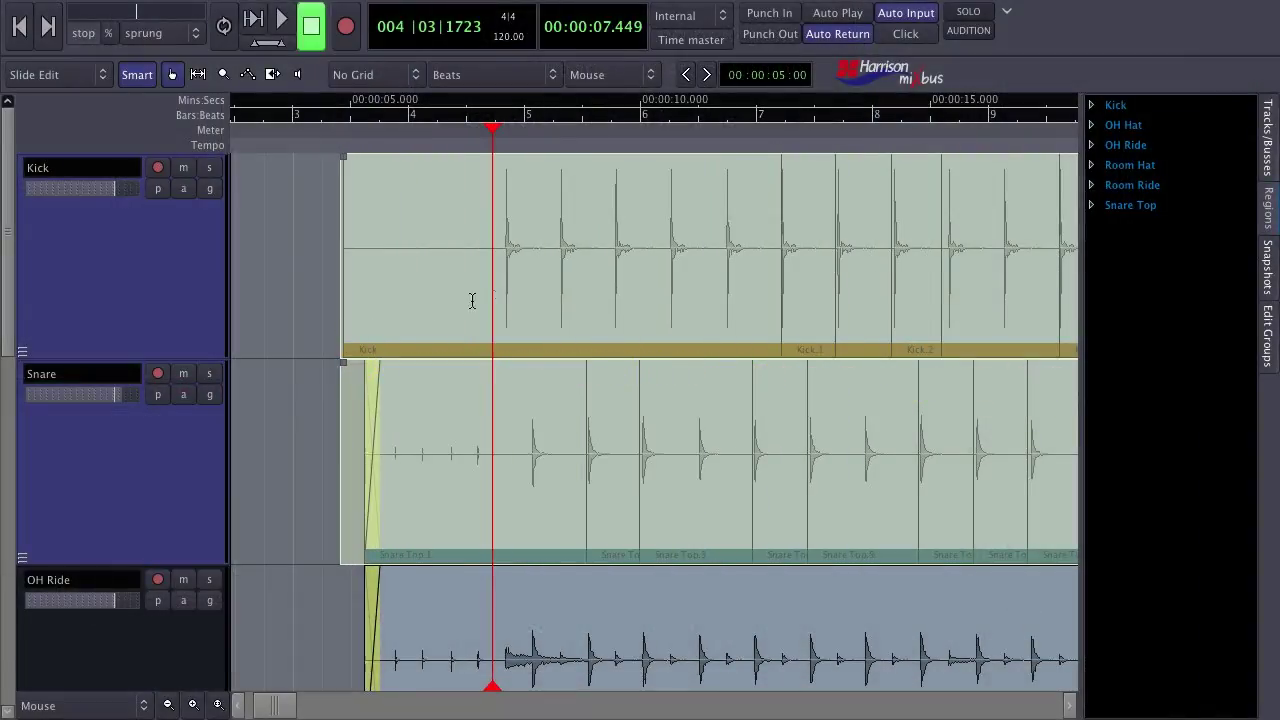
right_click(497, 300)
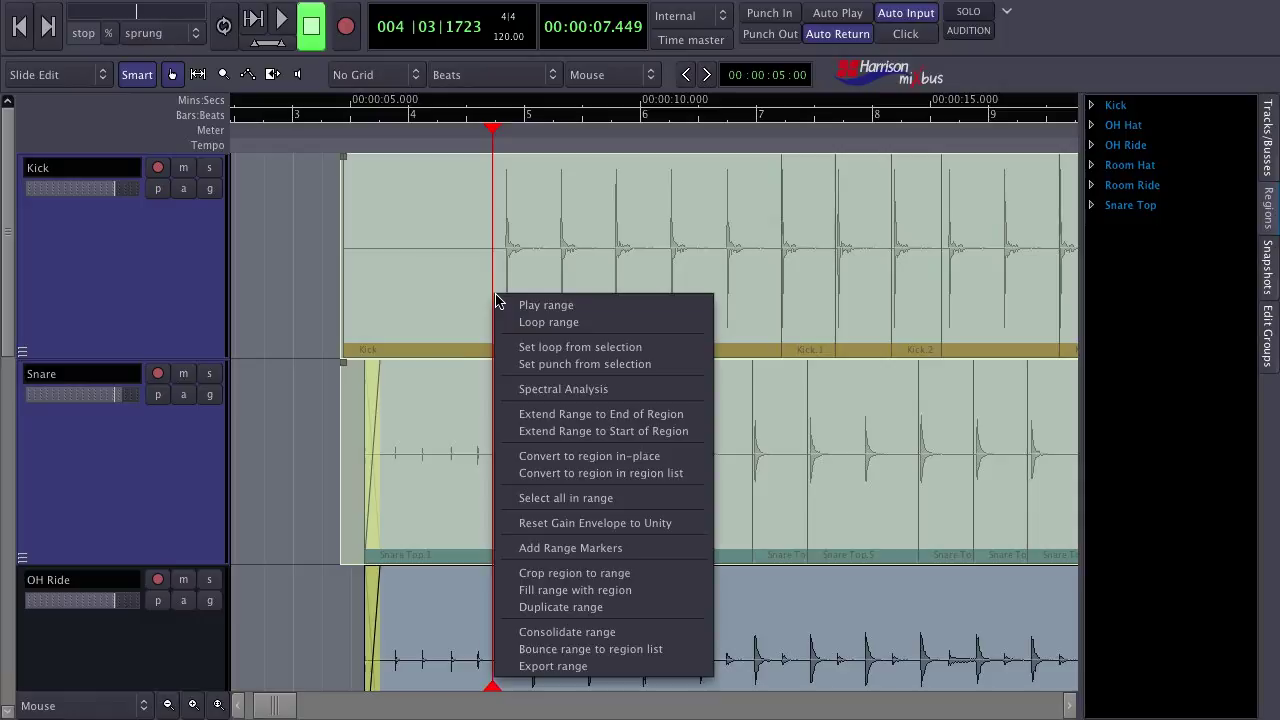
left_click(671, 631)
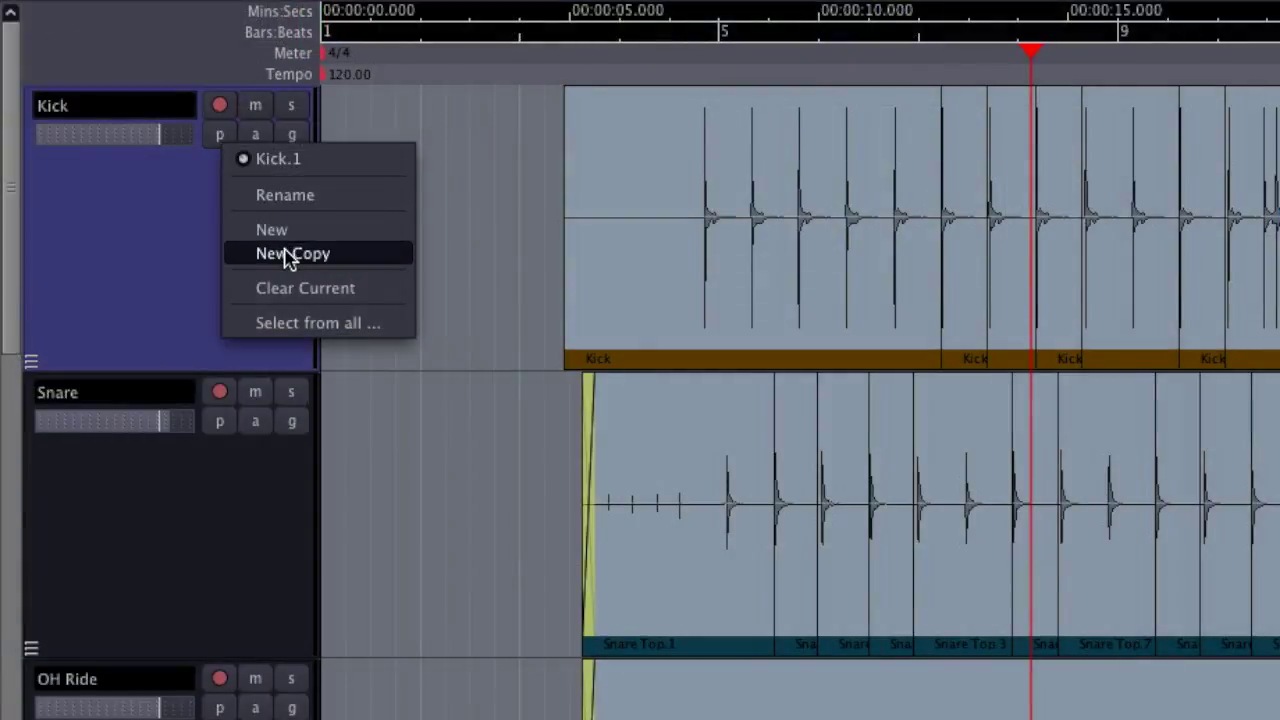
- Create new playlist copies for the Kick track (Kick.3) and the Snare track
left_click(288, 255)
left_click(368, 270)
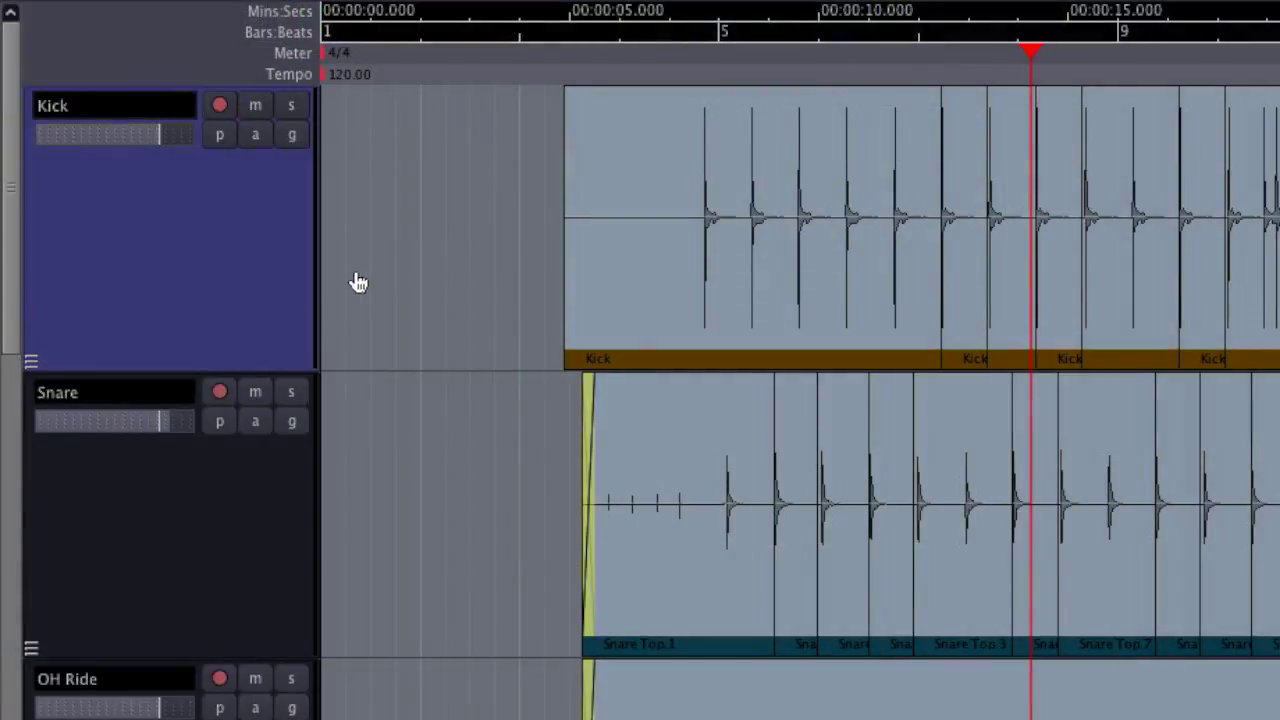
left_click(218, 424)
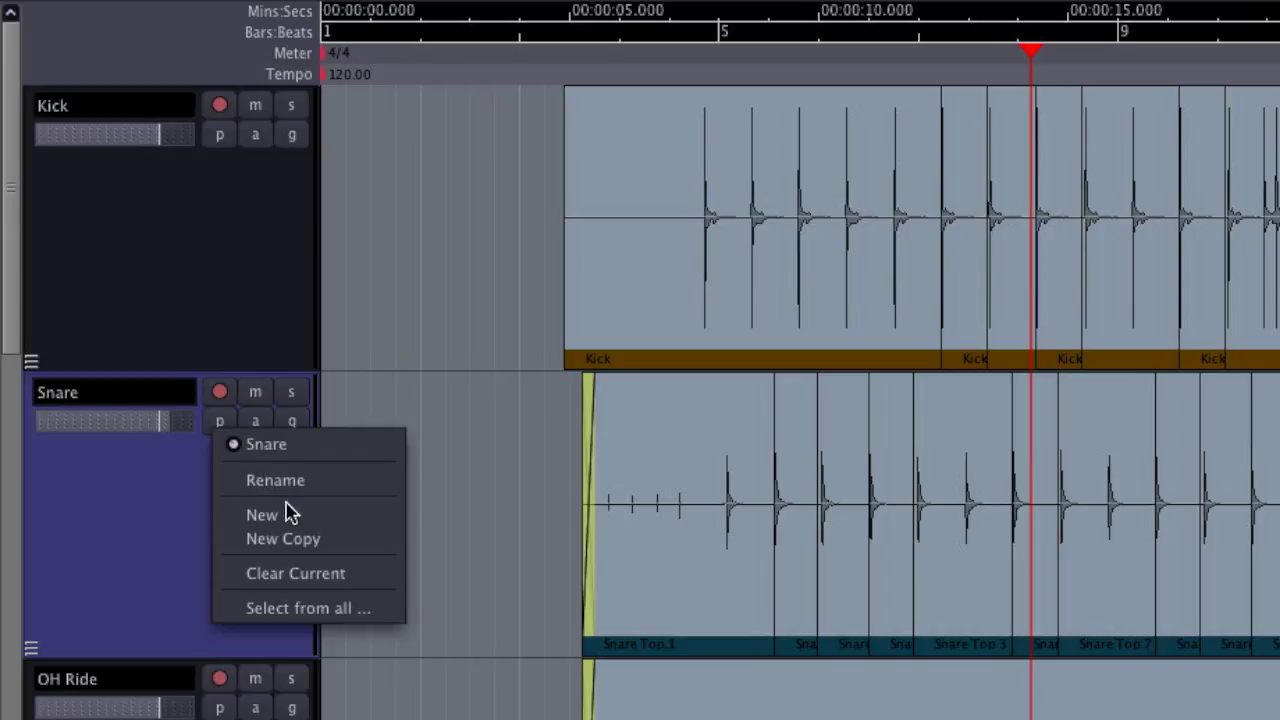
left_click(304, 549)
left_click(445, 572)
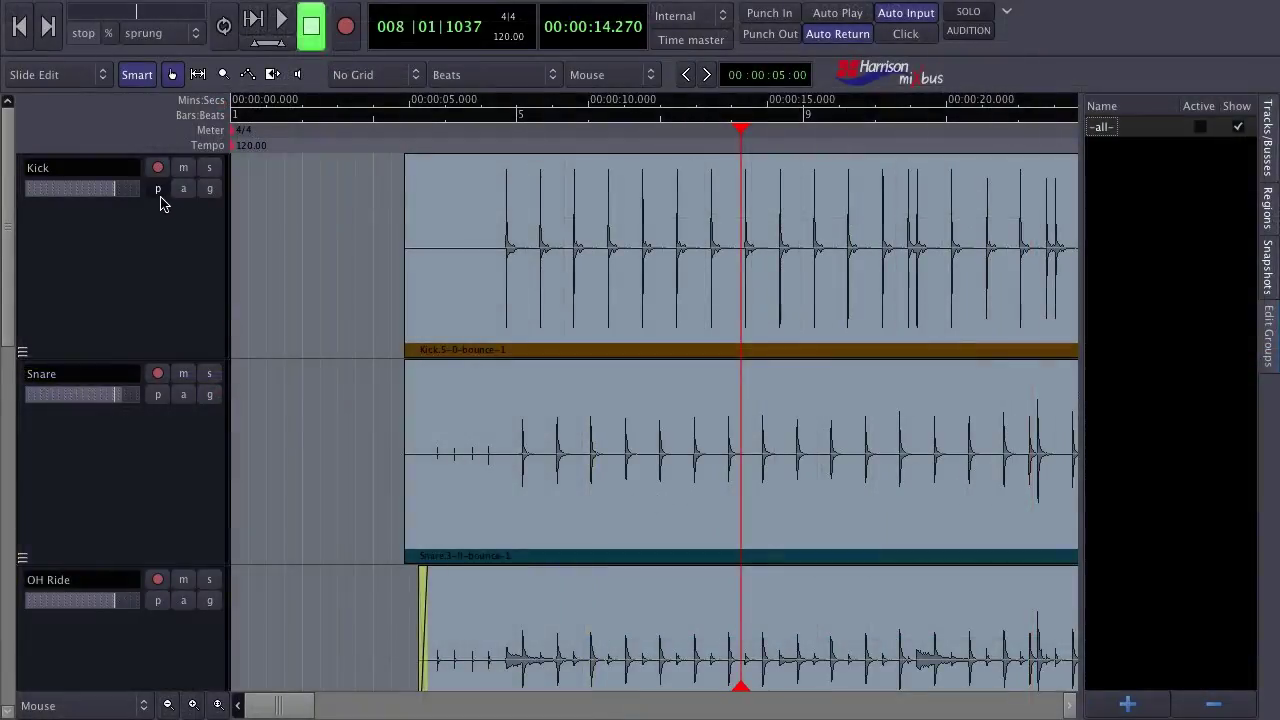
- Switch the Kick track to playlist Kick.1 and the Snare track to Snare.1
left_click(157, 189)
left_click(192, 262)
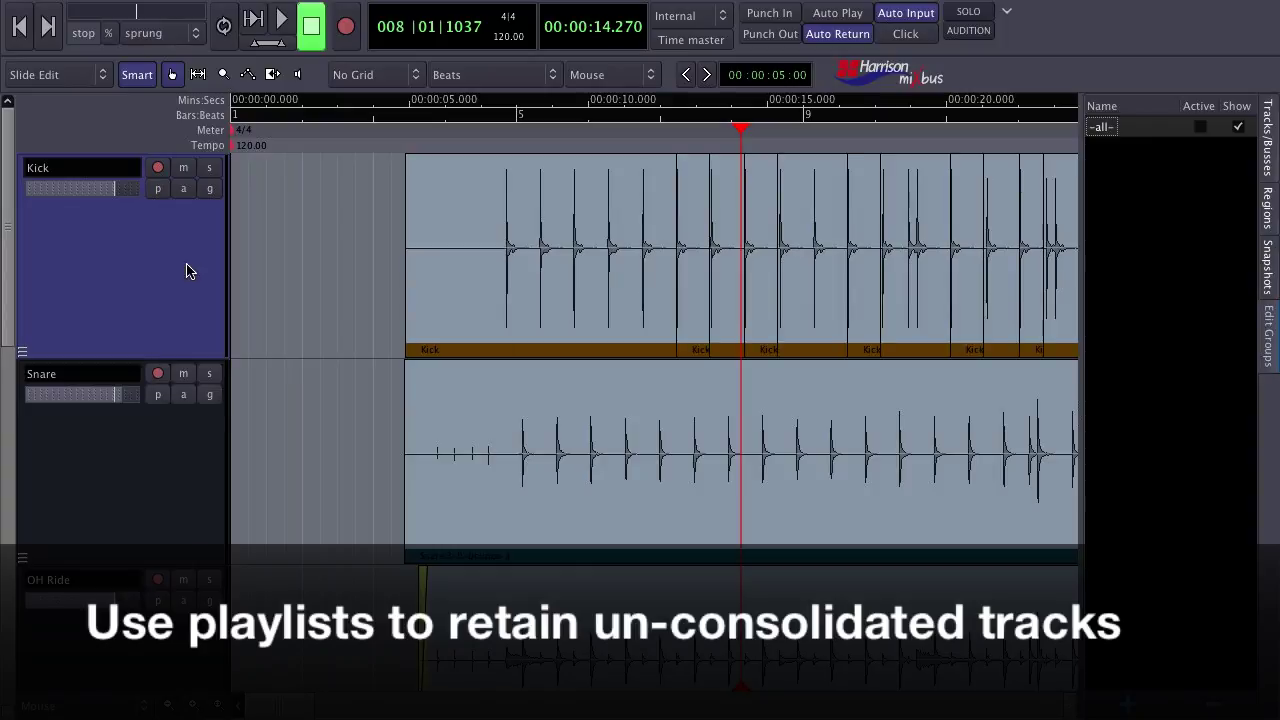
left_click(157, 394)
left_click(198, 434)
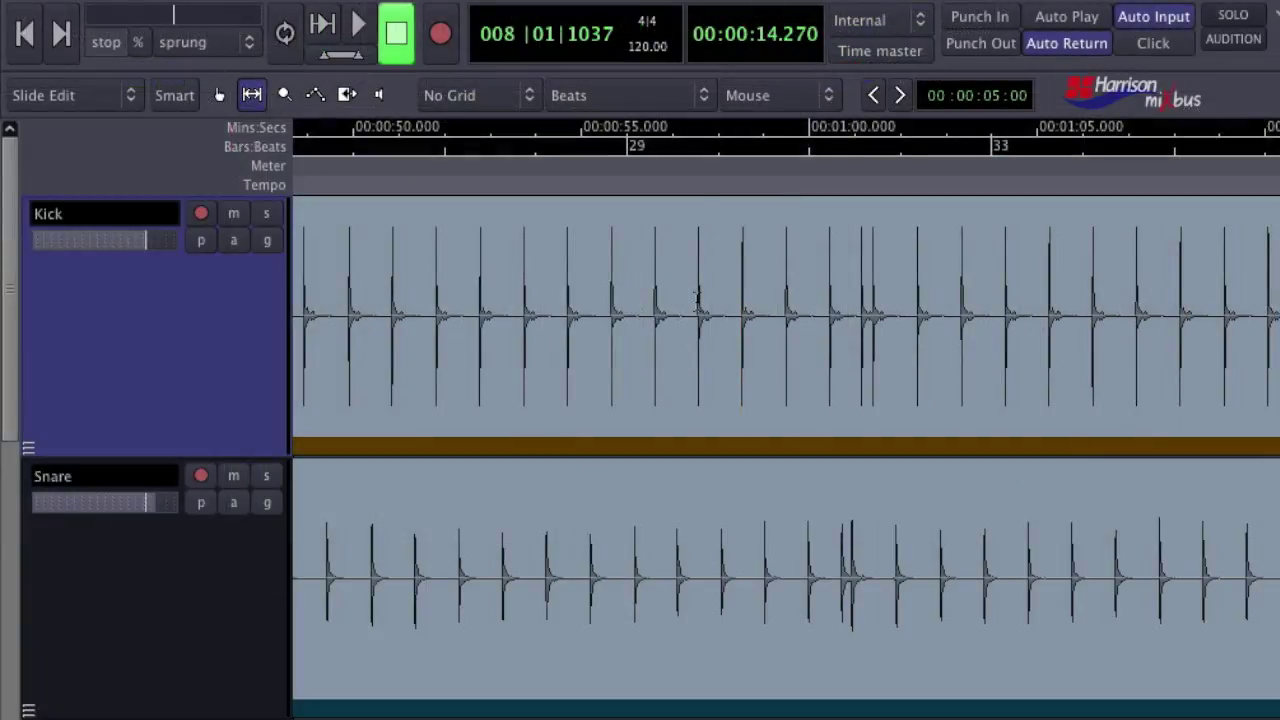
- Delete the Kick audio from 0:58 to 1:00, trim the preceding region's end, and move Kick.36 later
left_click_drag(697, 295, 782, 298)
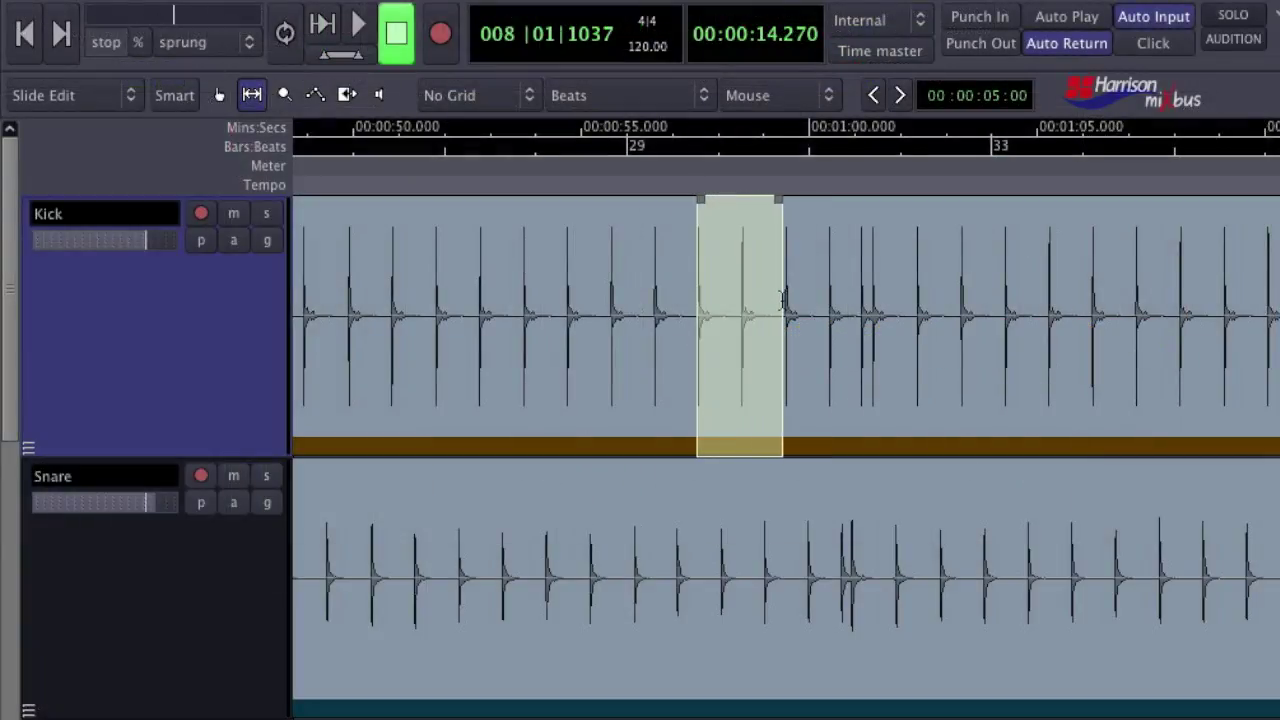
key("Delete")
key("g")
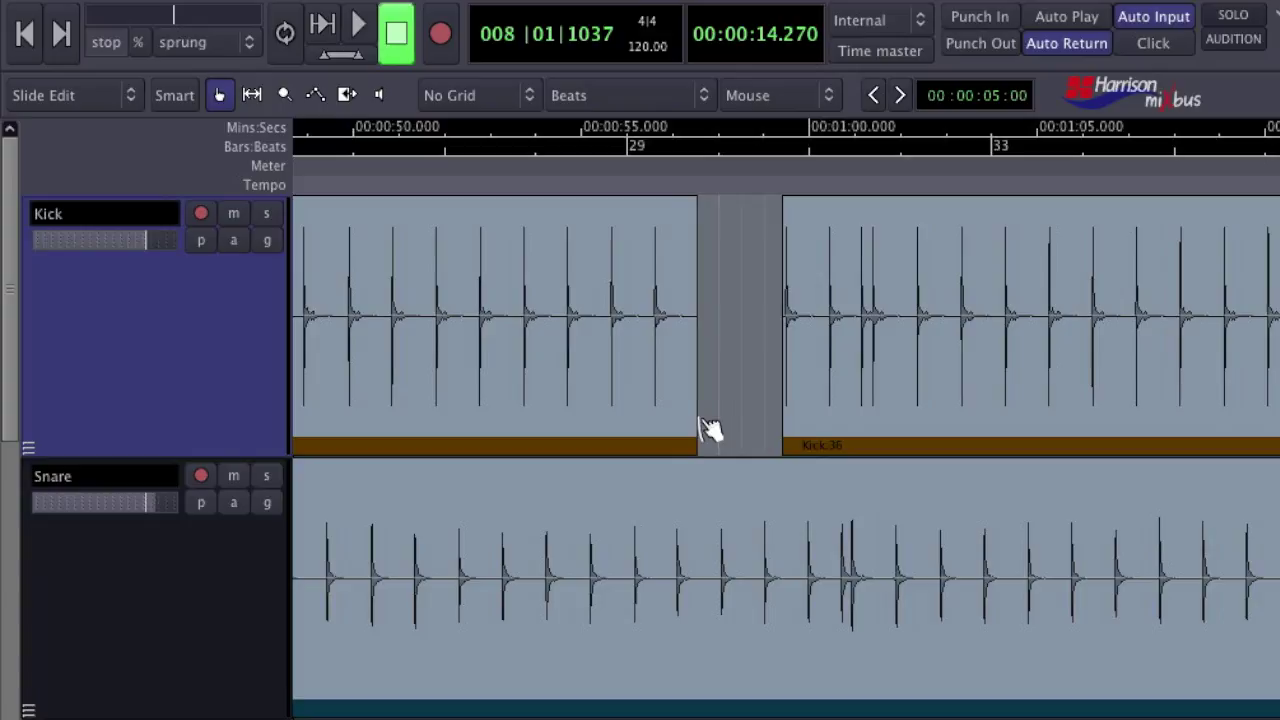
left_click_drag(686, 443, 637, 437)
left_click_drag(936, 425, 983, 429)
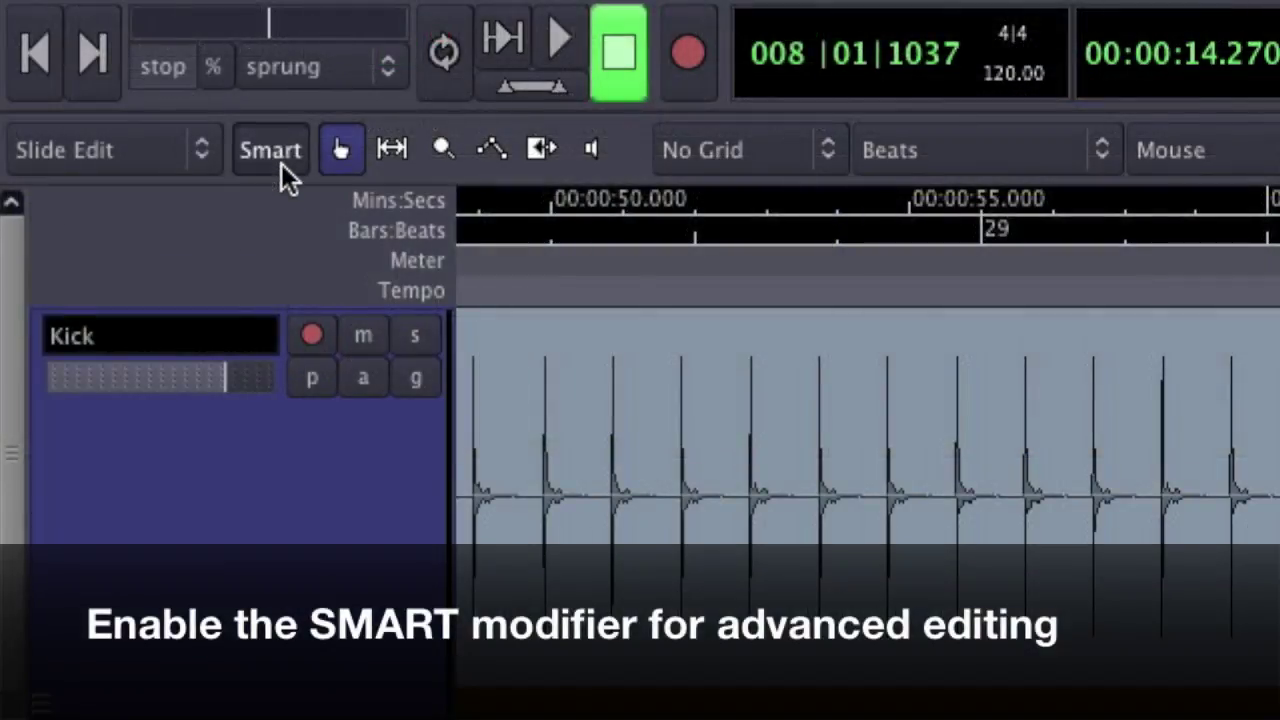
- Enable Smart mode, then delete the Kick audio from about 0:58 to 1:03 and clear the range
left_click(181, 103)
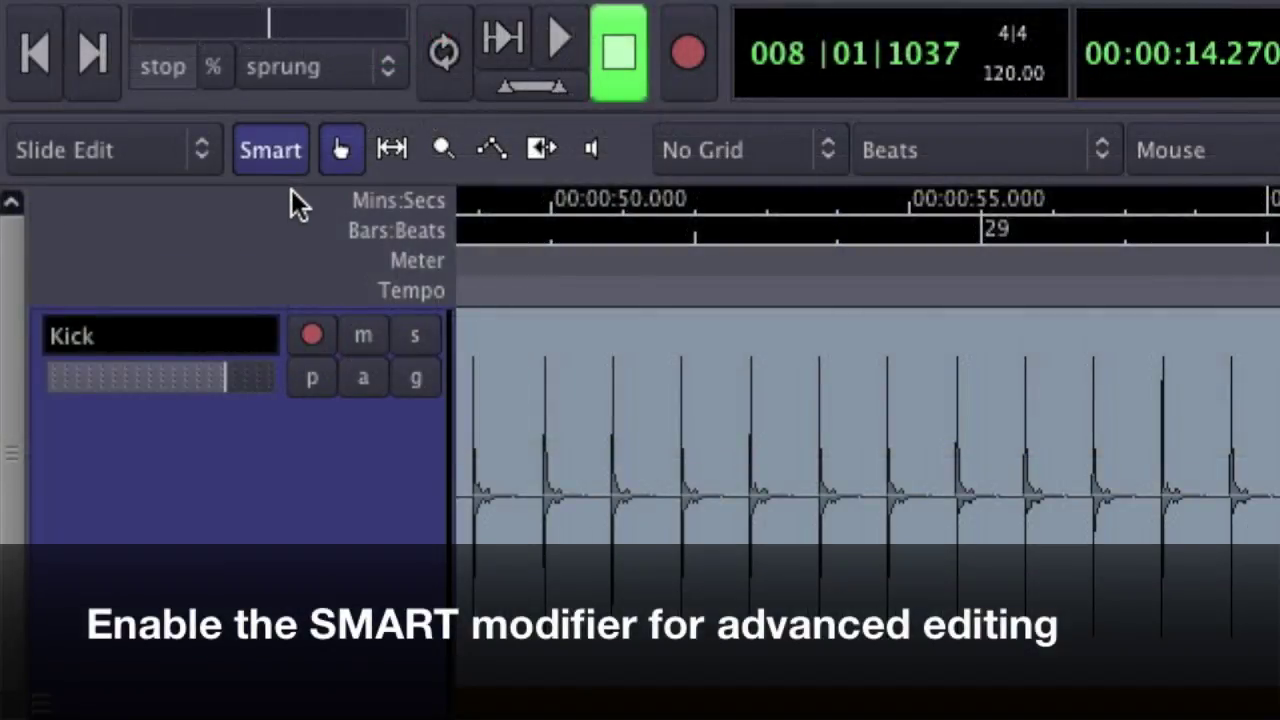
mouse_move(815, 330)
left_mouse_down()
mouse_move(797, 331)
mouse_move(791, 349)
mouse_move(811, 350)
left_mouse_up()
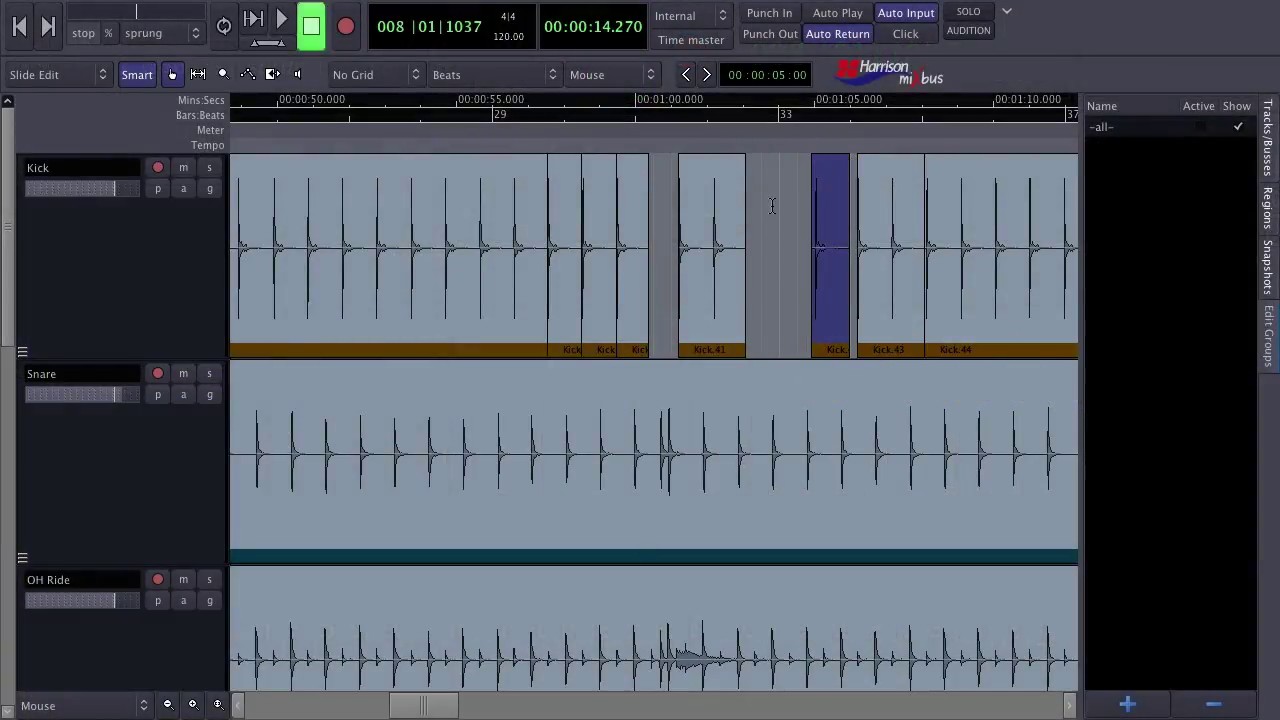
left_click_drag(770, 206, 587, 213)
key("Delete")
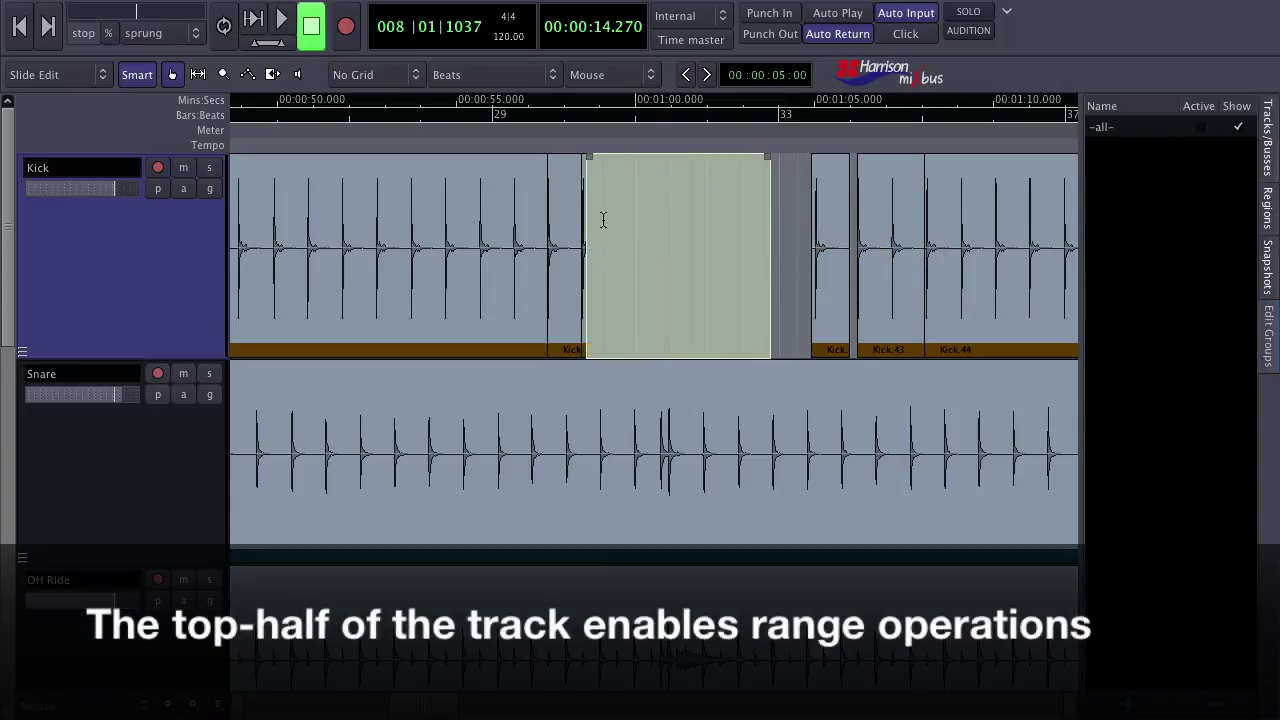
left_click(628, 231)
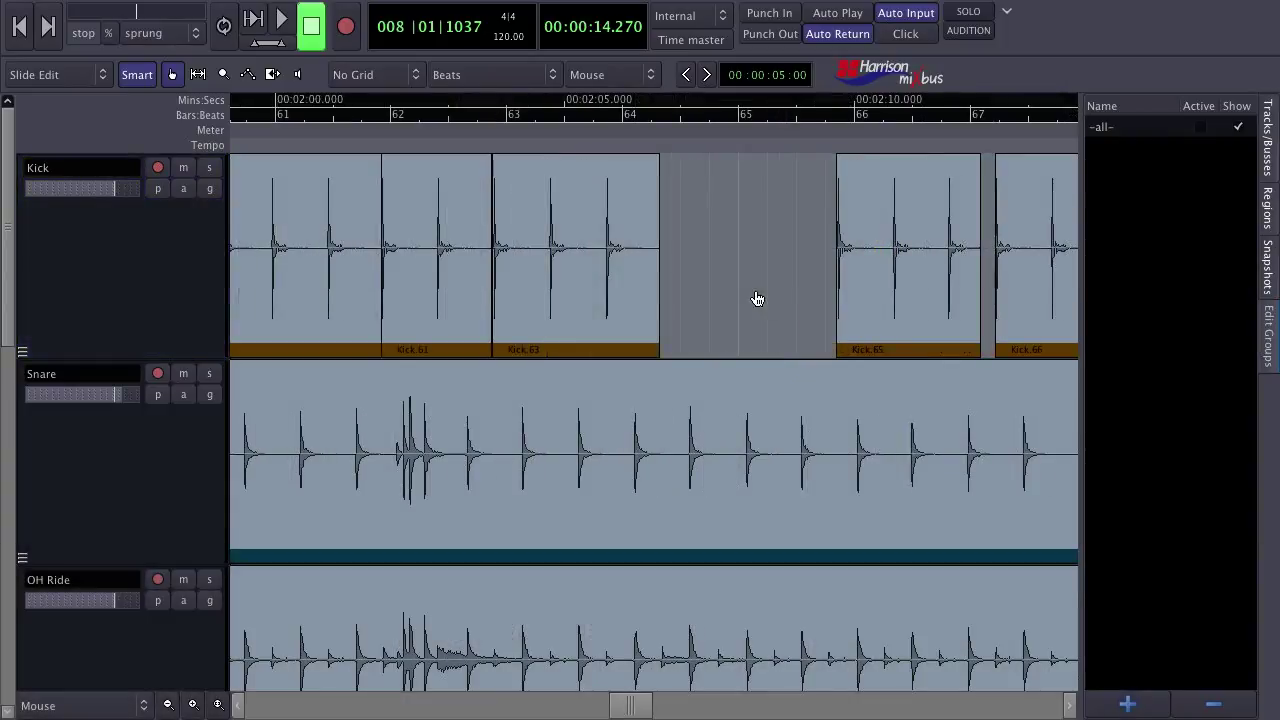
- Move Kick.63 later, trim its end, and give it a short fade-out
left_click(648, 300)
left_click_drag(648, 300, 708, 336)
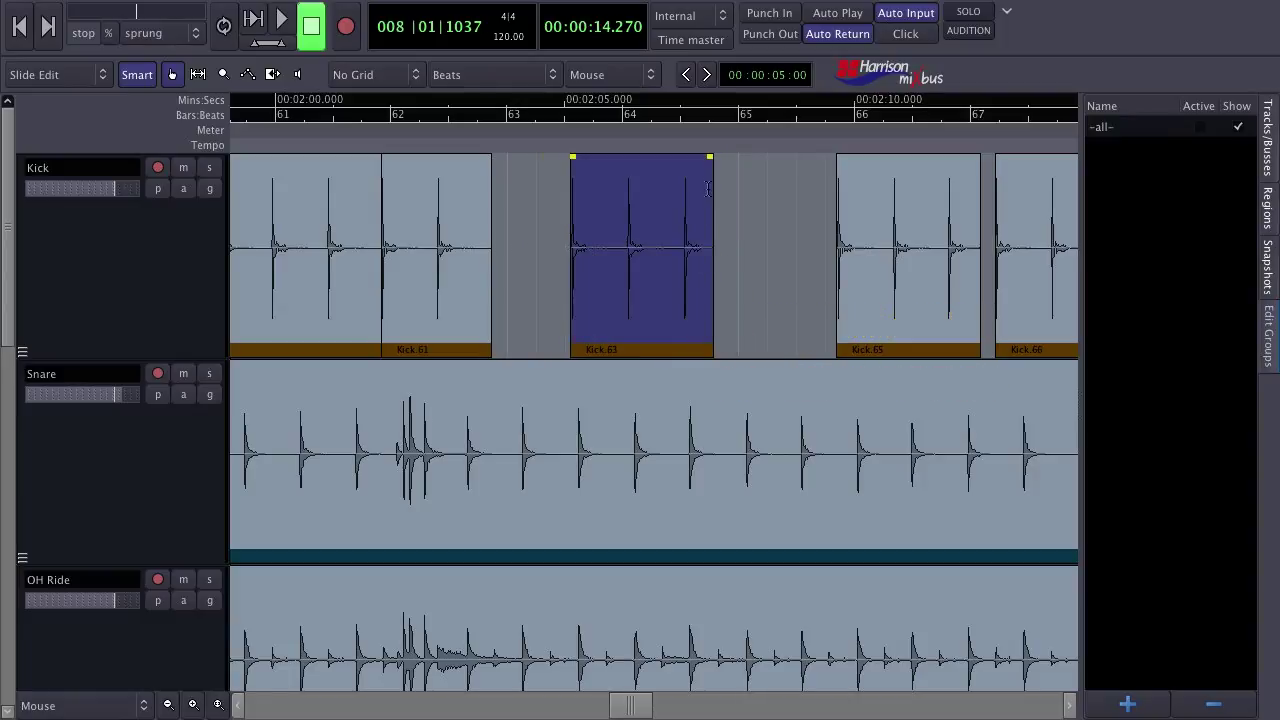
left_click_drag(709, 158, 696, 170)
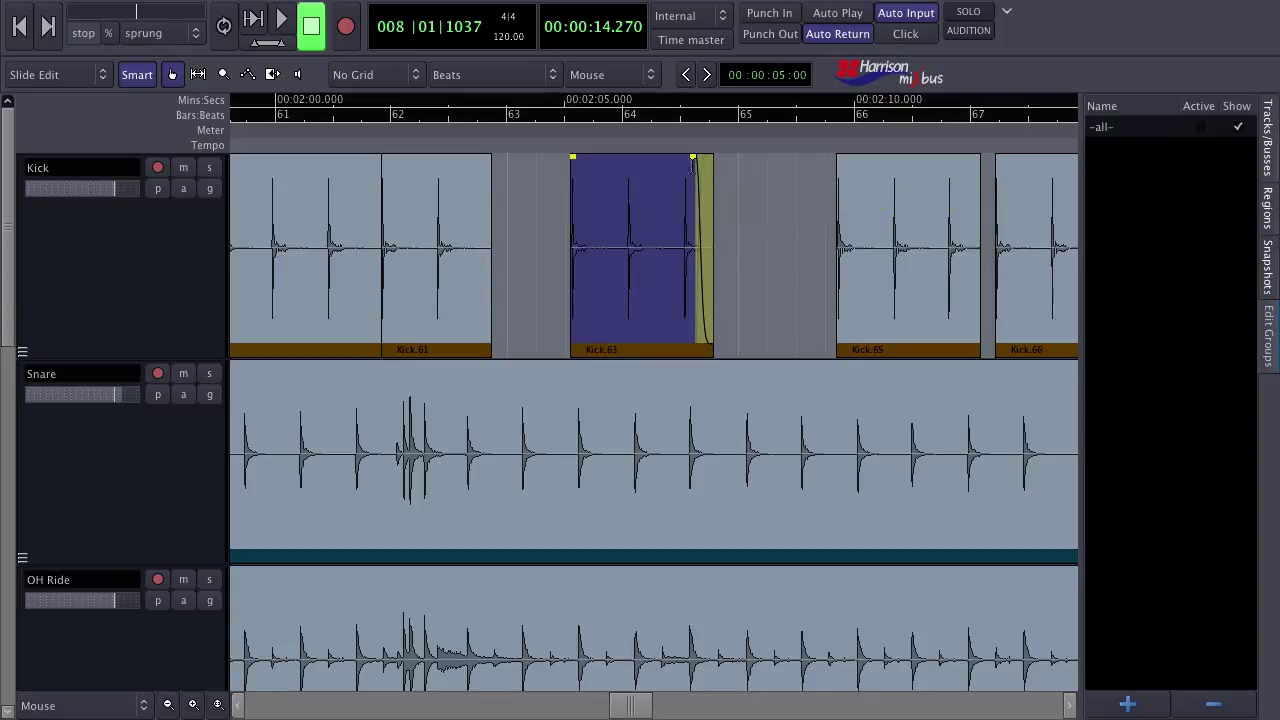
left_click(718, 188)
- Trim the left Snare region's end with a short fade-out, and trim the right region's start later
left_click_drag(817, 199, 1012, 210)
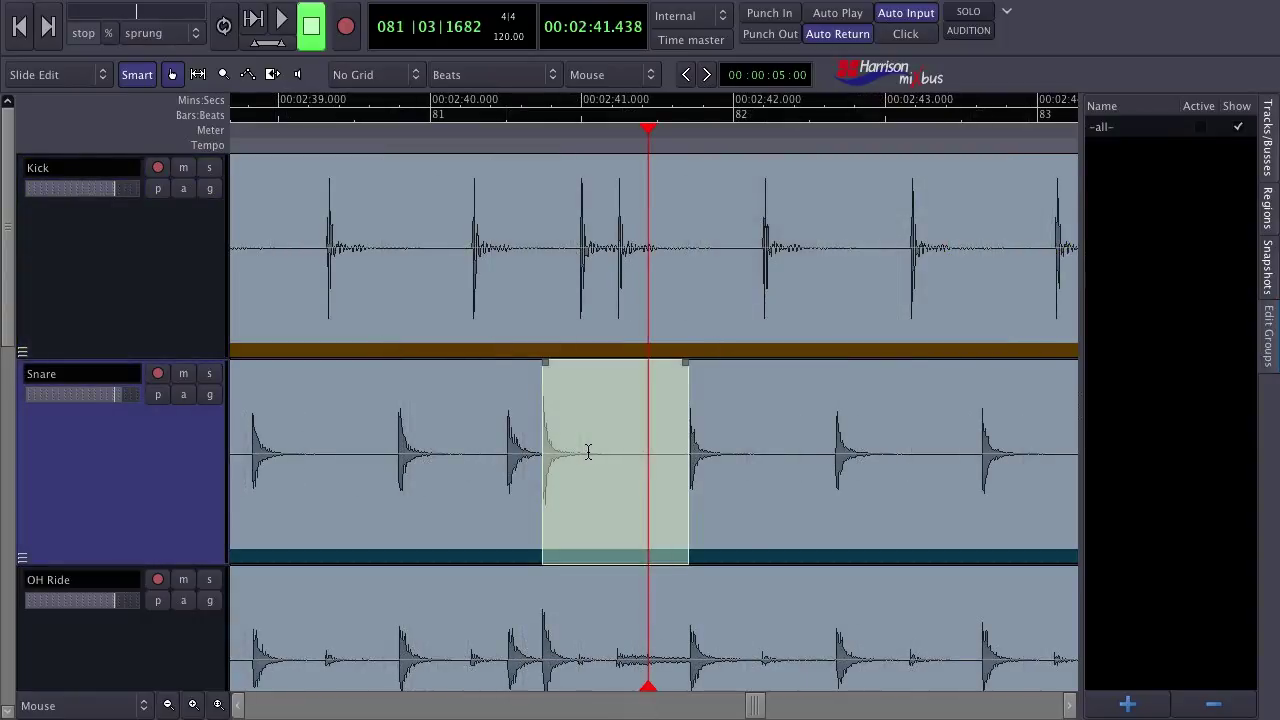
left_click_drag(537, 551, 529, 551)
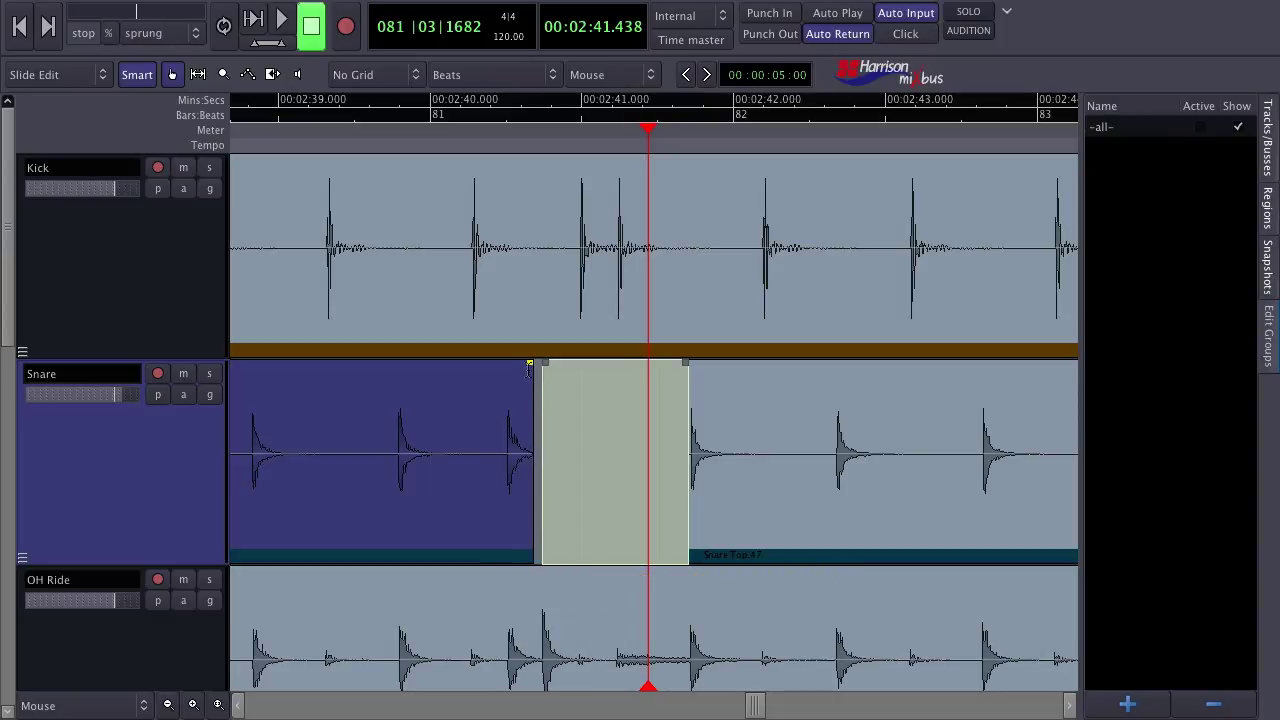
left_click_drag(530, 368, 520, 366)
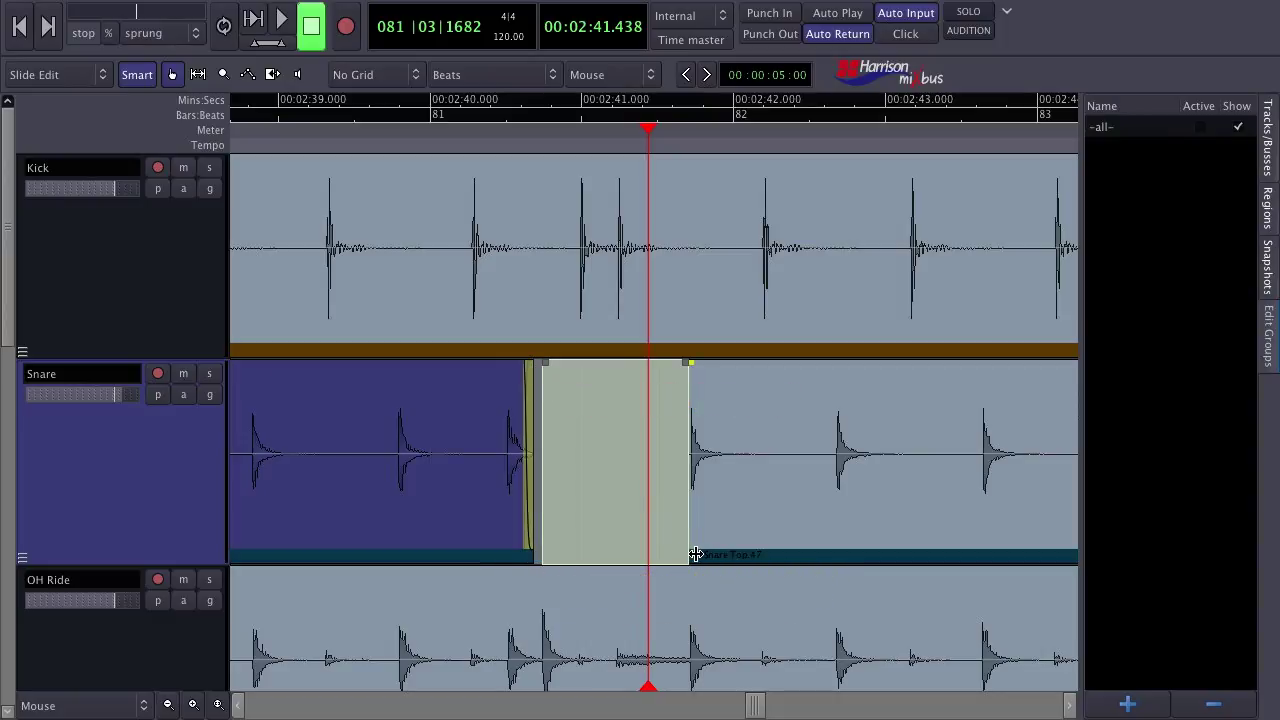
left_click_drag(696, 554, 929, 529)
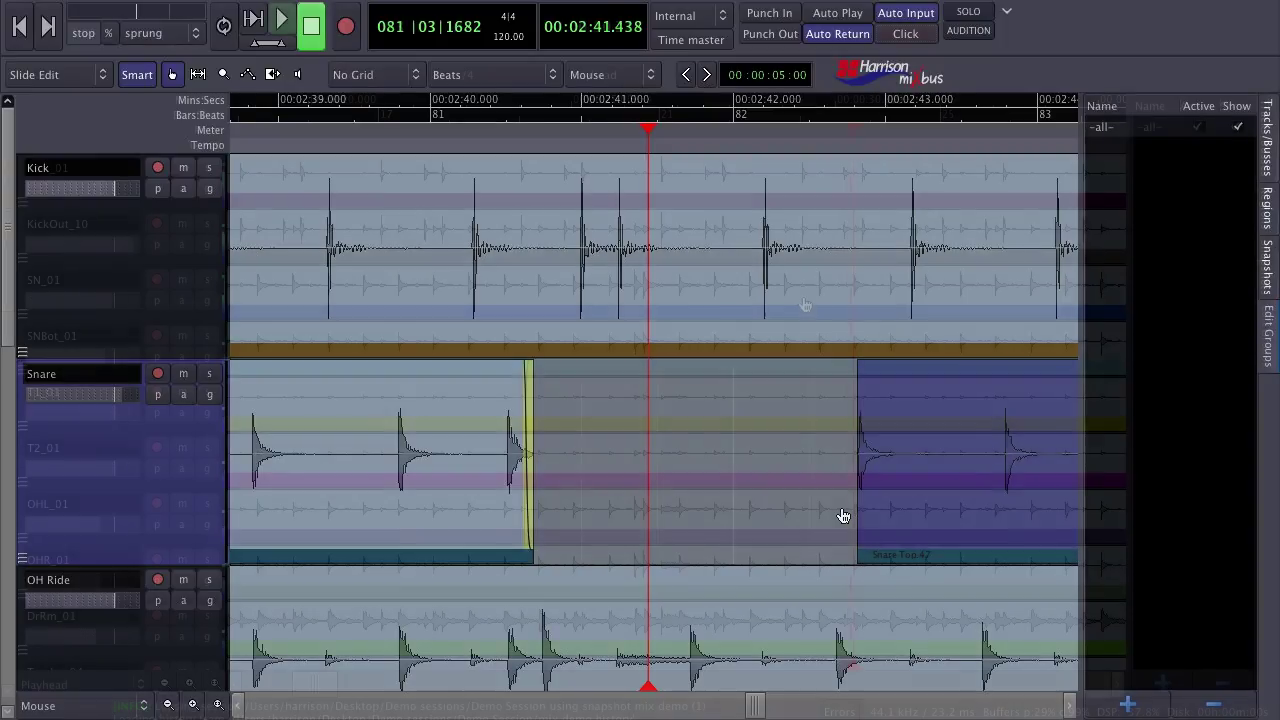